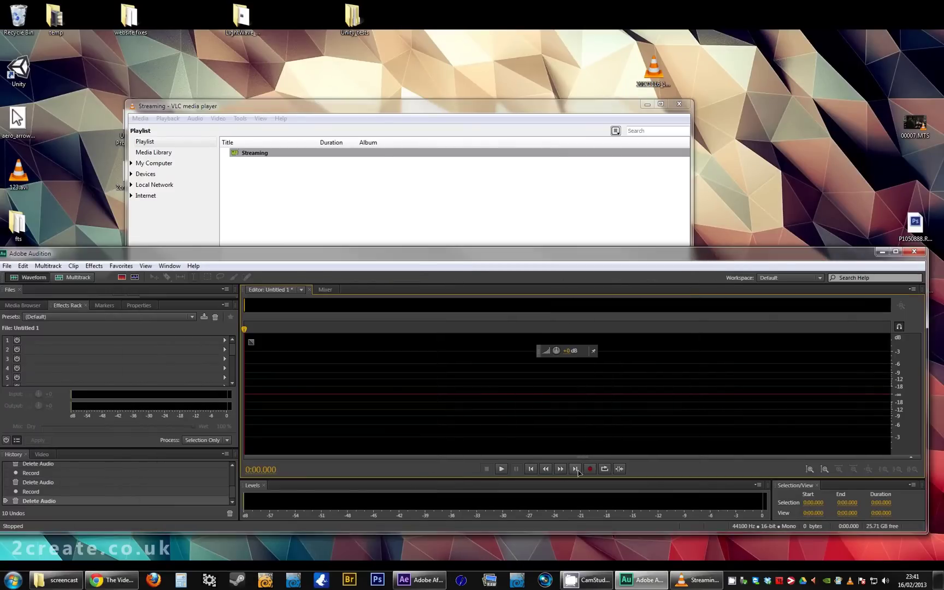
Start recording audio in the untitled mono waveform.
{"action": "left_click", "coordinate": [590, 469]}
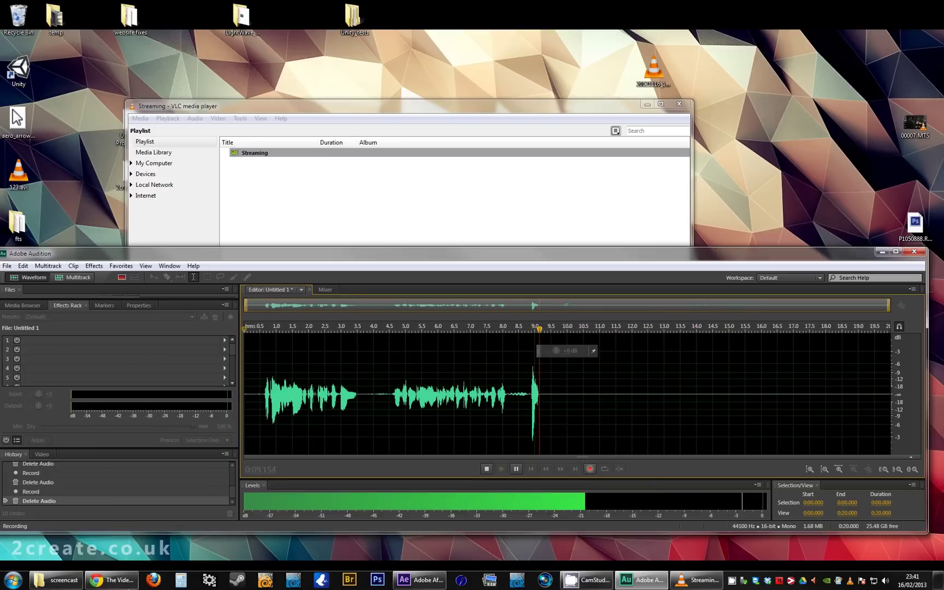
{"action": "left_click", "coordinate": [5, 586]}
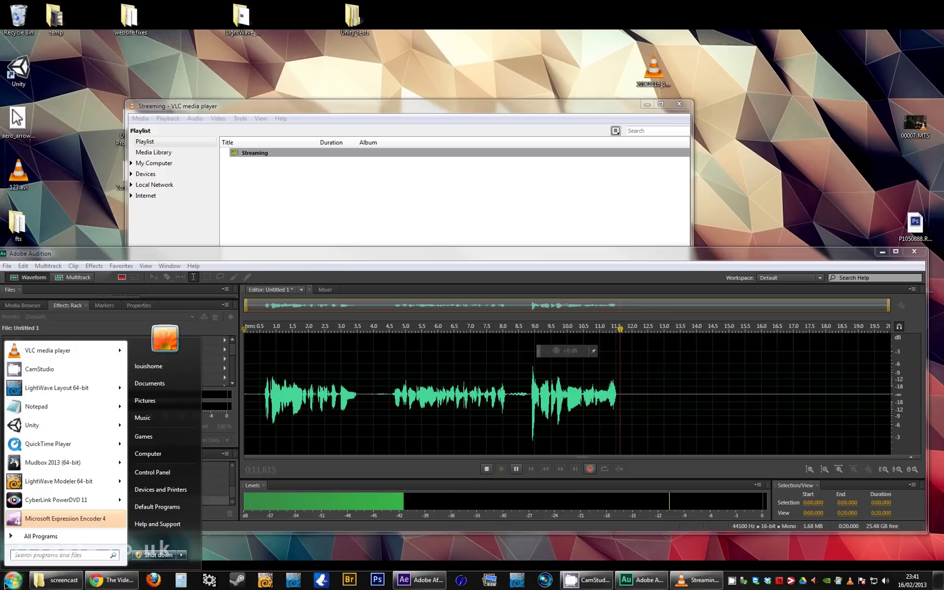
{"action": "left_click", "coordinate": [67, 378]}
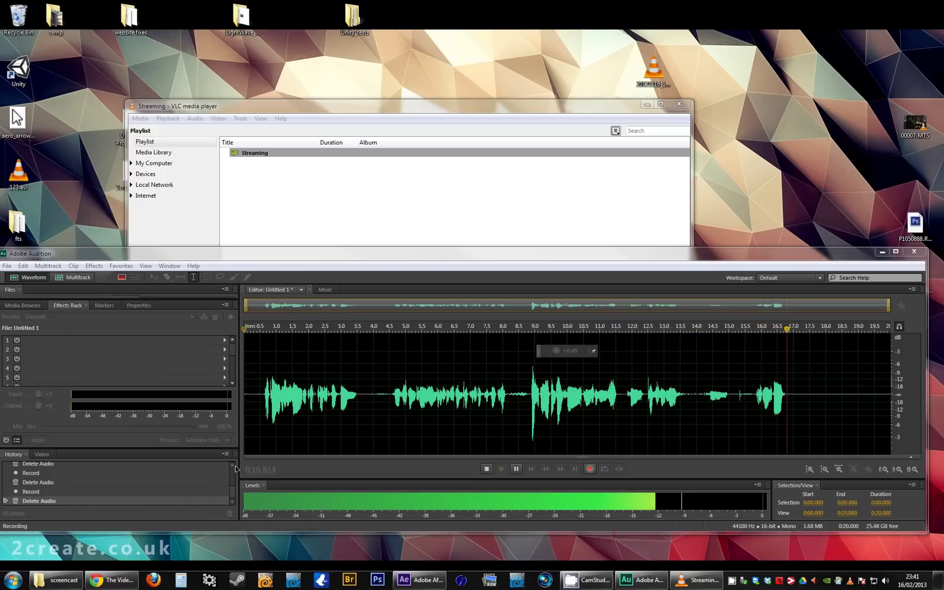
Switch to CamStudio, review the compressor choices in its video options without changing them, and close the program.
{"action": "left_click", "coordinate": [588, 581]}
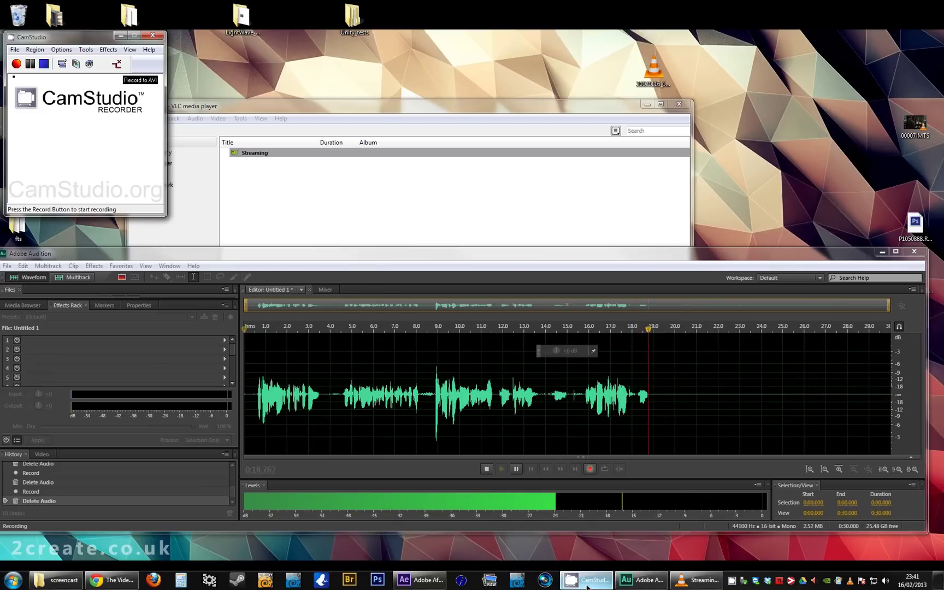
{"action": "left_click", "coordinate": [63, 50]}
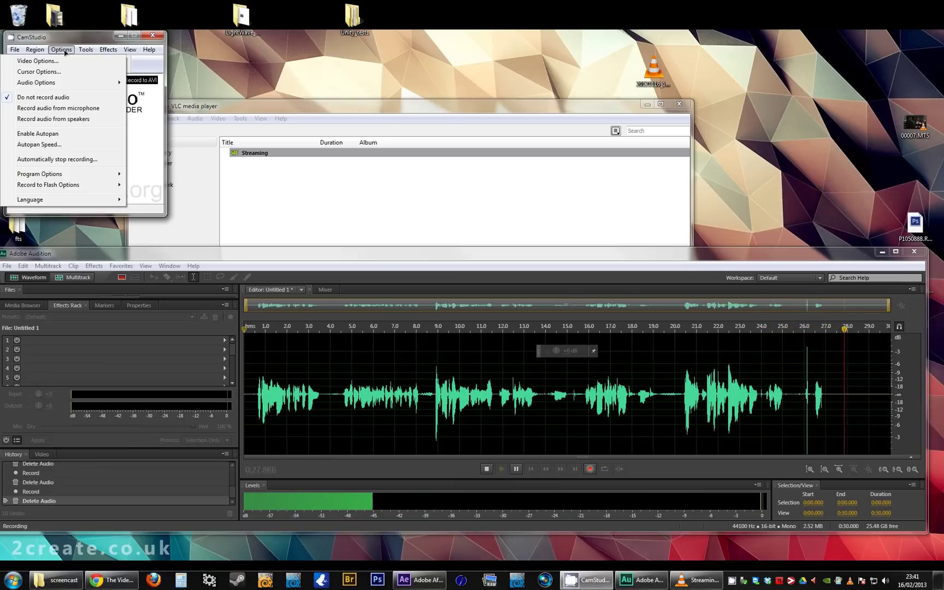
{"action": "mouse_move", "coordinate": [44, 52]}
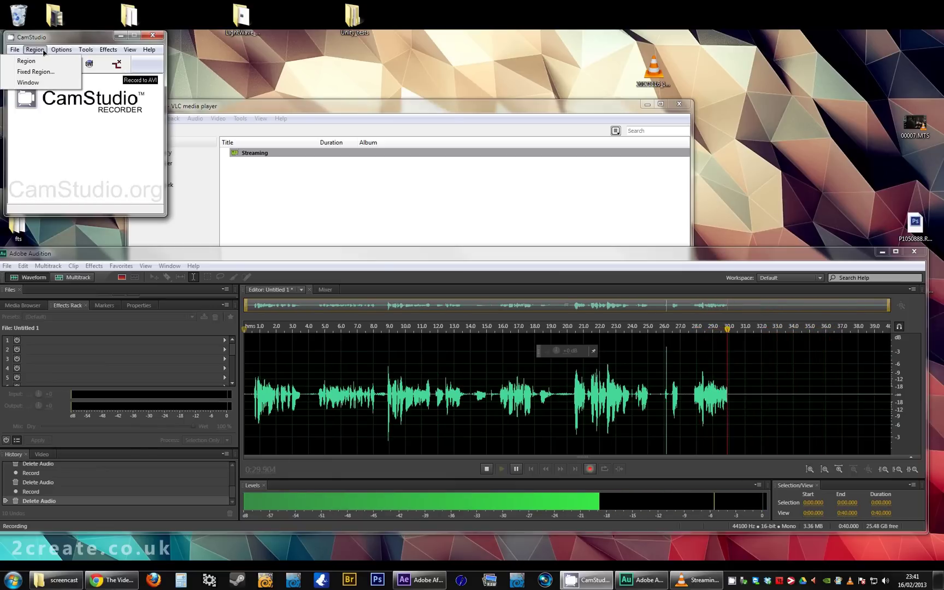
{"action": "left_click", "coordinate": [82, 60]}
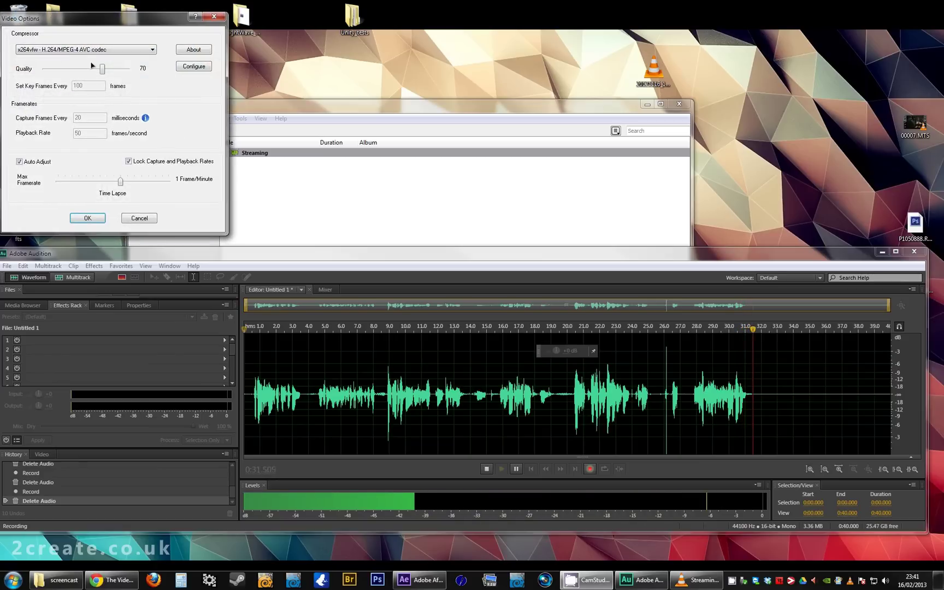
{"action": "left_click", "coordinate": [87, 49]}
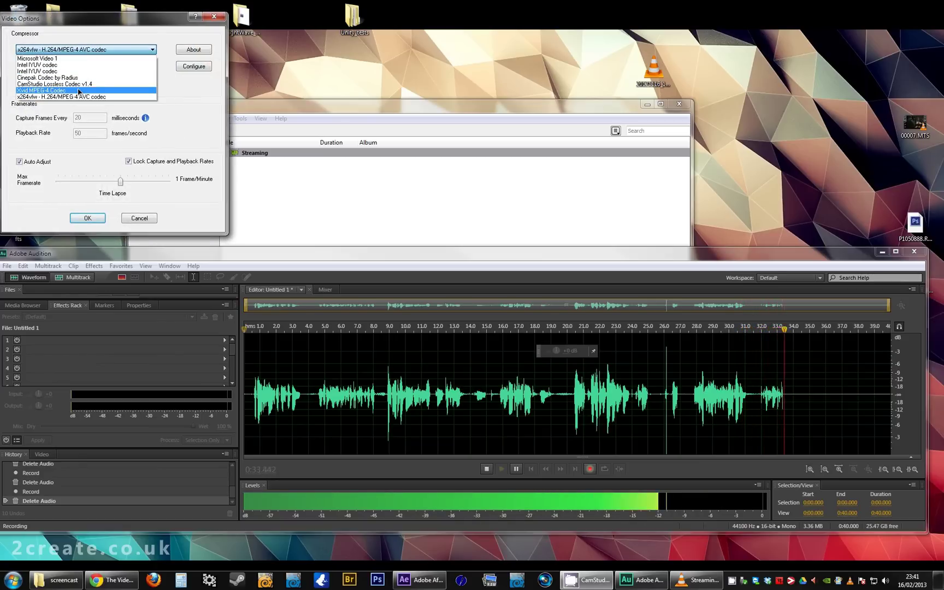
{"action": "left_click", "coordinate": [153, 50]}
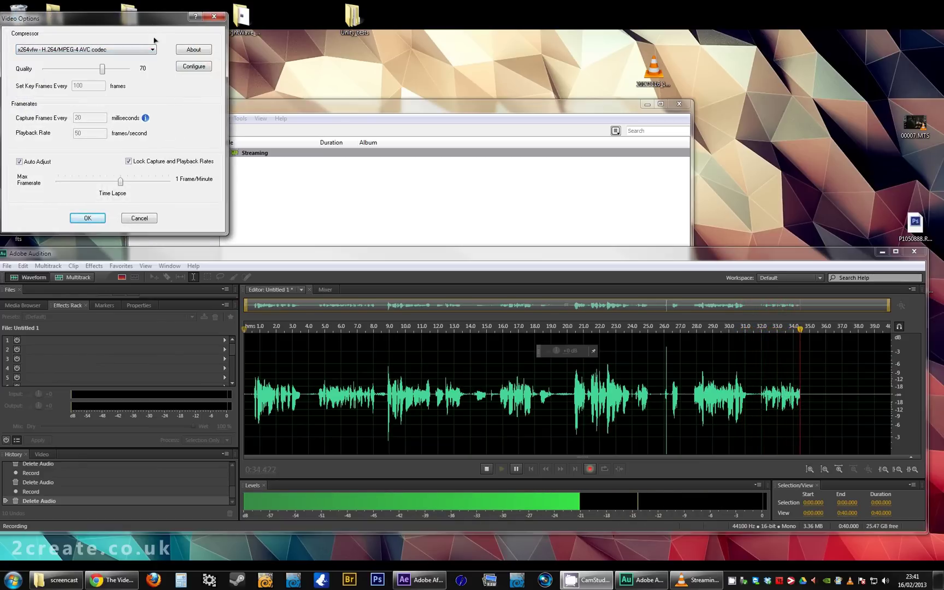
{"action": "left_click", "coordinate": [143, 219]}
{"action": "key", "text": "F8"}
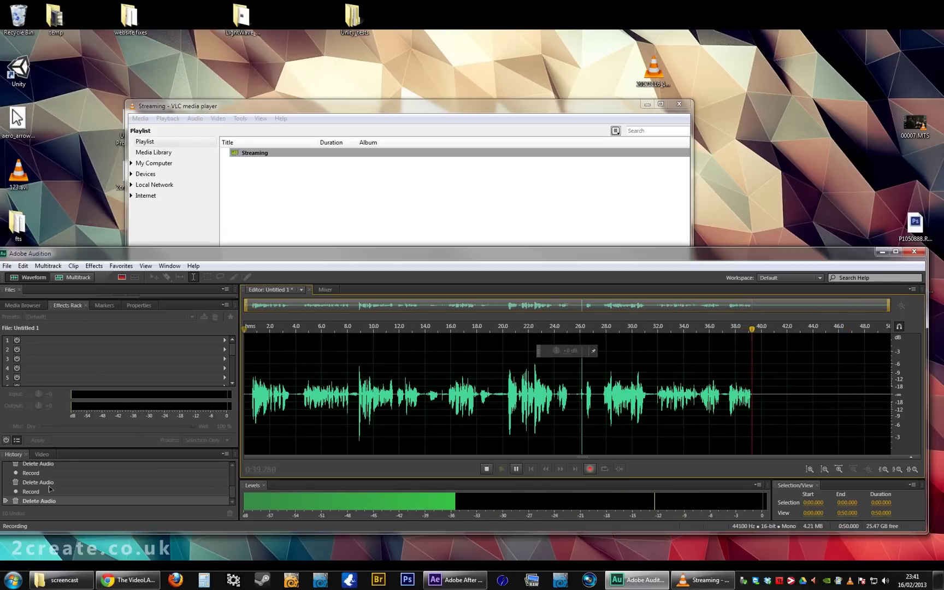
Bring the streaming VLC window to the front, move and shrink it, and minimize the Audition window.
{"action": "key", "text": "super"}
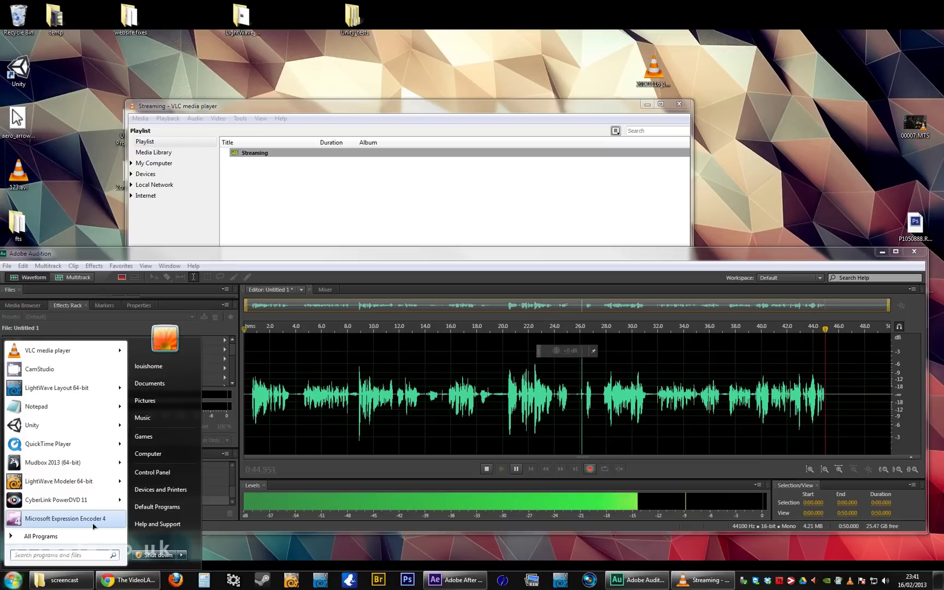
{"action": "left_click", "coordinate": [204, 111]}
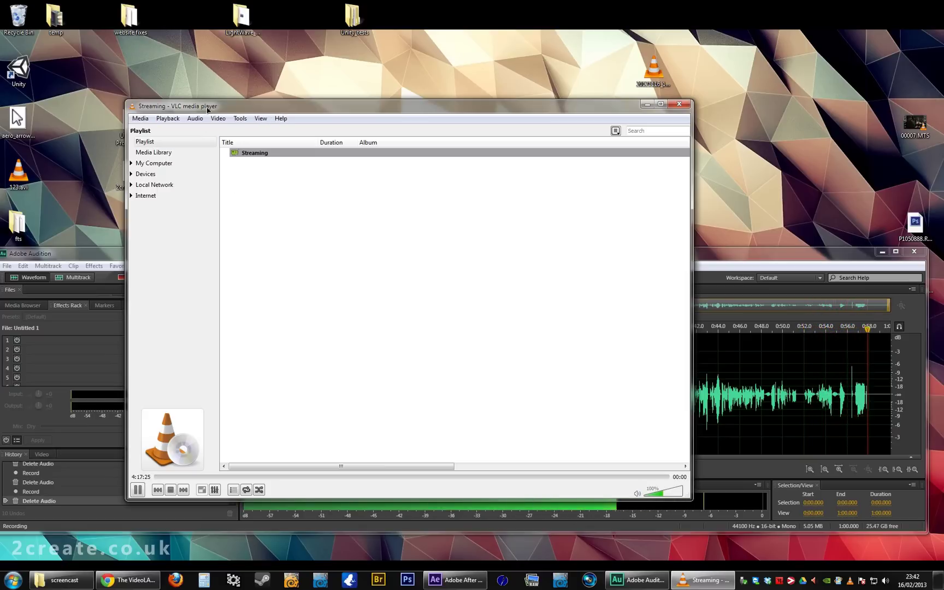
{"action": "left_click_drag", "start_coordinate": [232, 106], "coordinate": [270, 65]}
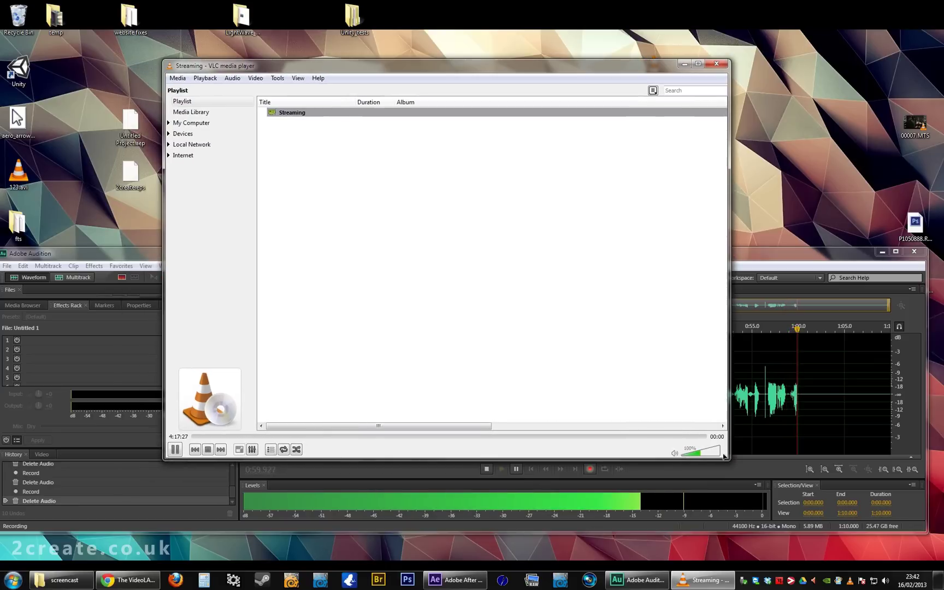
{"action": "left_click_drag", "start_coordinate": [730, 460], "coordinate": [654, 250]}
{"action": "left_click", "coordinate": [882, 251]}
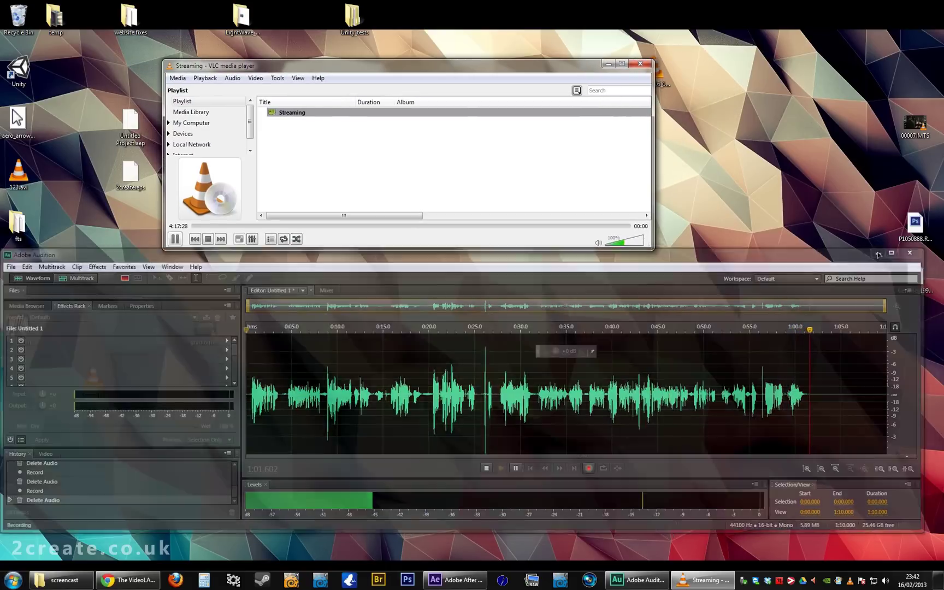
Switch to Chrome and open the bookmarked Vimeo page in a new tab.
{"action": "left_click", "coordinate": [139, 584]}
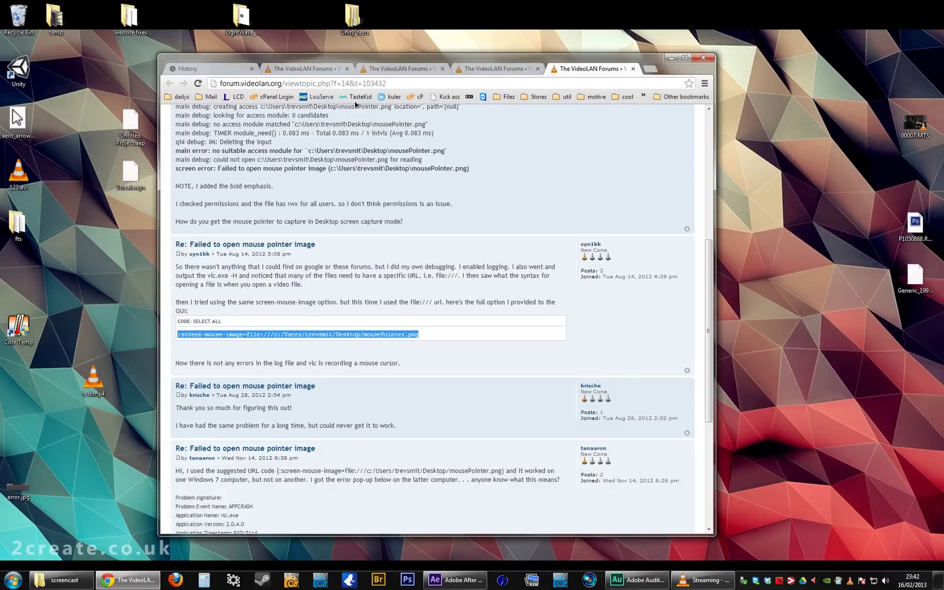
{"action": "left_click", "coordinate": [182, 97]}
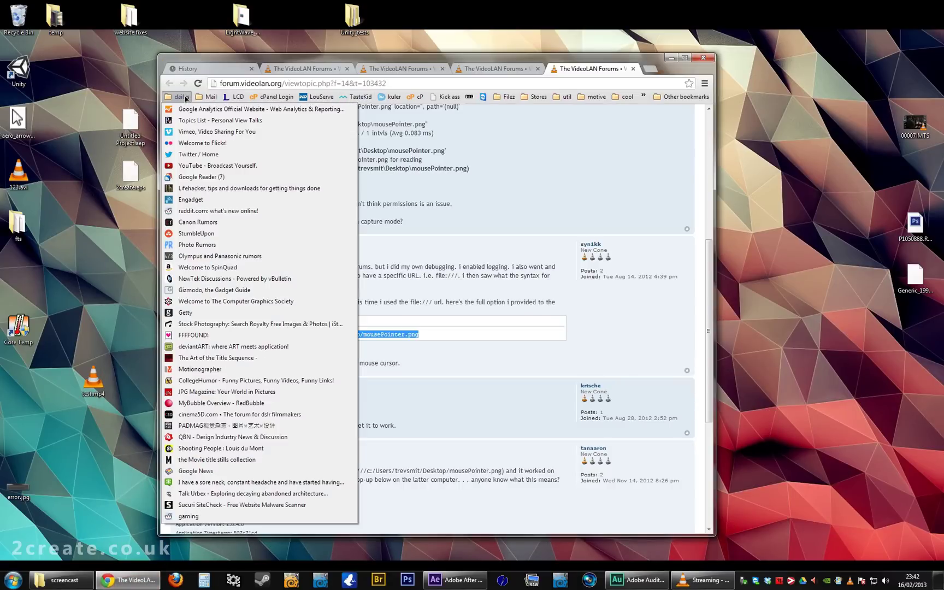
{"action": "middle_click", "coordinate": [188, 133]}
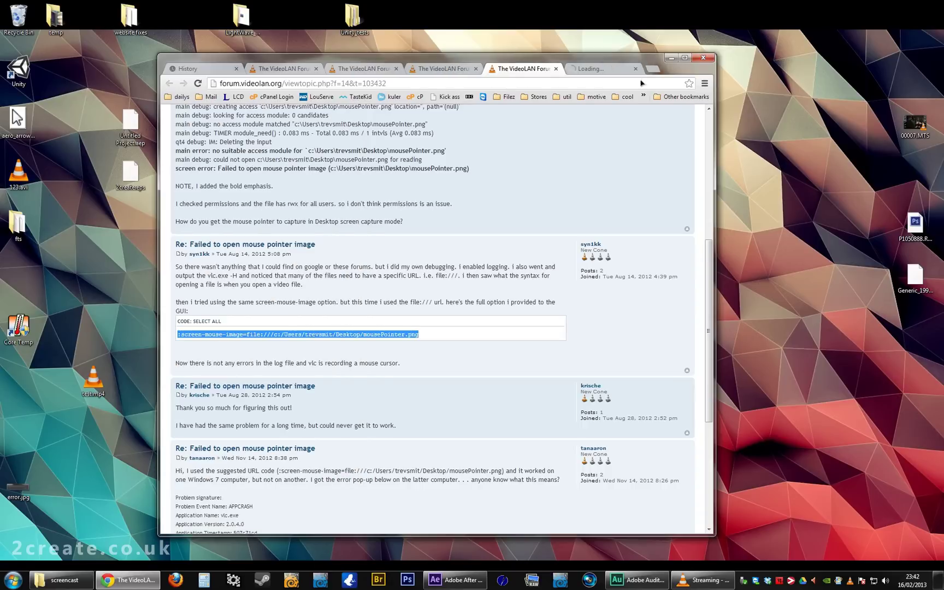
{"action": "left_click", "coordinate": [597, 69]}
{"action": "scroll", "coordinate": [521, 183], "scroll_direction": "down", "scroll_amount": 5}
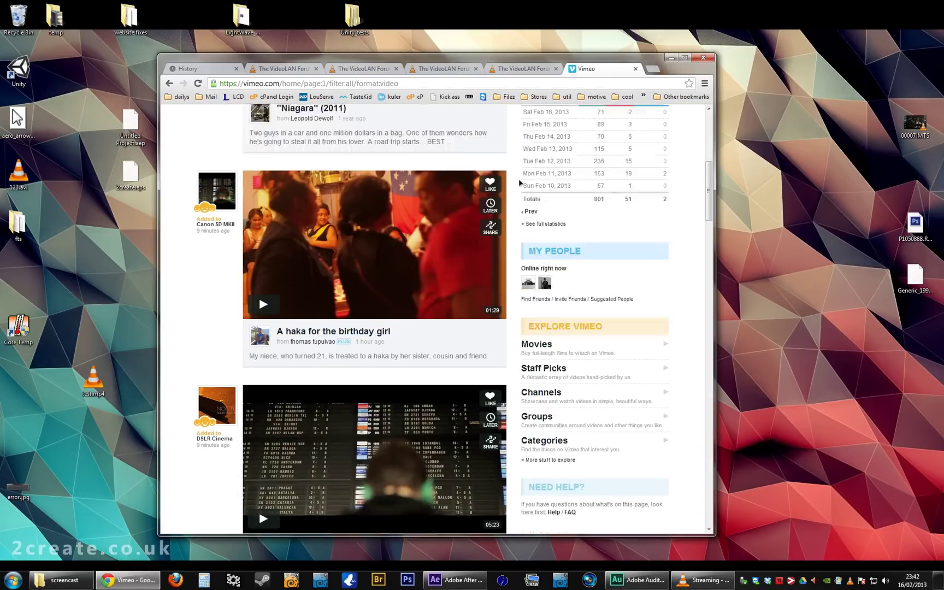
{"action": "scroll", "coordinate": [520, 184], "scroll_direction": "up", "scroll_amount": 5}
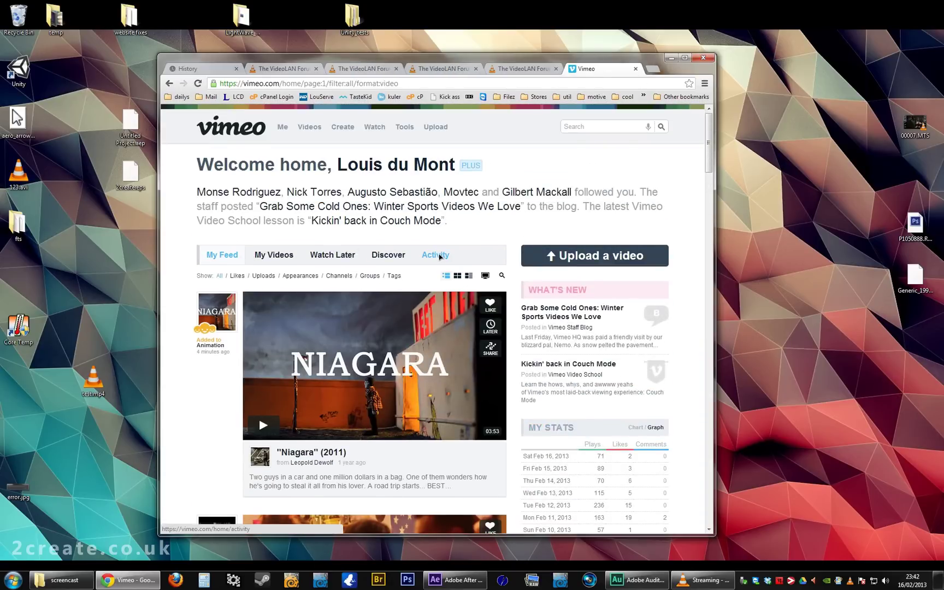
Look through the account's own Vimeo videos for the clip North London with Panasonic LX7.
{"action": "left_click", "coordinate": [440, 257]}
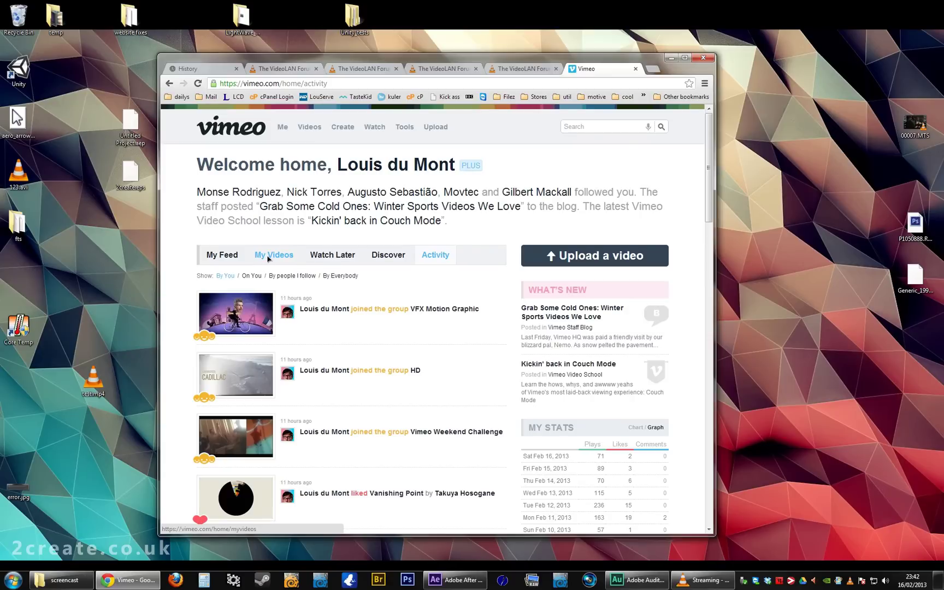
{"action": "left_click", "coordinate": [269, 259]}
{"action": "scroll", "coordinate": [340, 289], "scroll_direction": "down", "scroll_amount": 7}
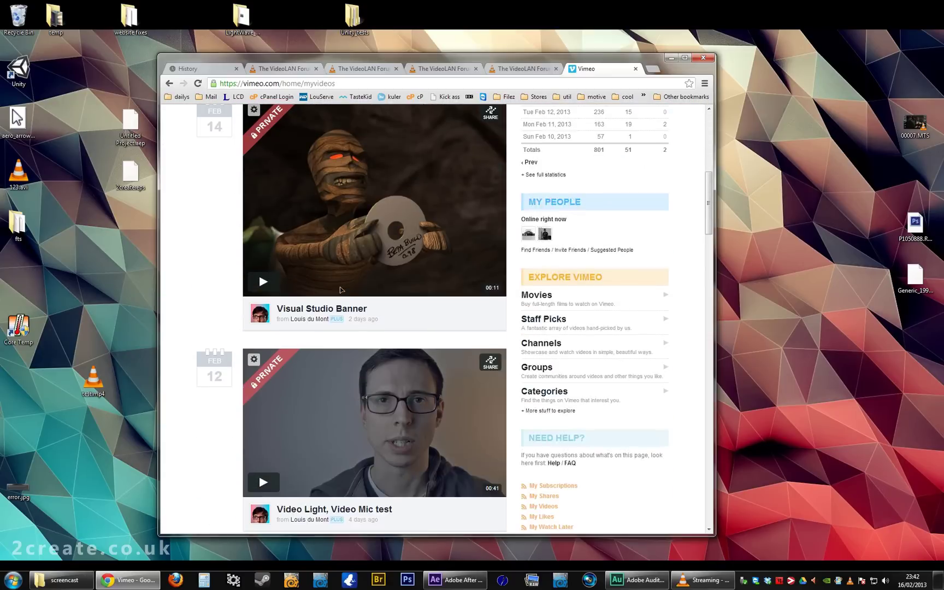
{"action": "scroll", "coordinate": [341, 290], "scroll_direction": "down", "scroll_amount": 20}
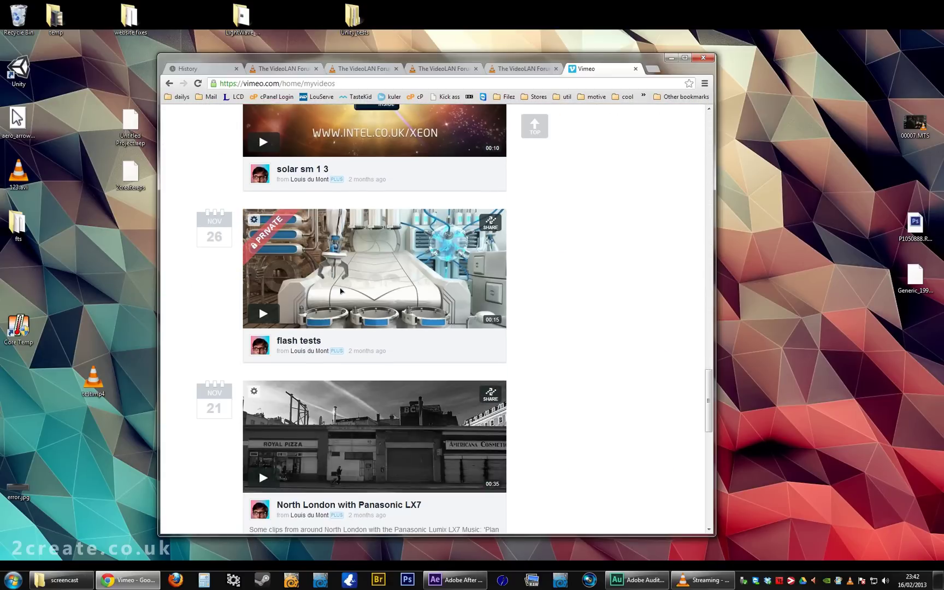
{"action": "scroll", "coordinate": [340, 291], "scroll_direction": "down", "scroll_amount": 3}
{"action": "scroll", "coordinate": [341, 290], "scroll_direction": "down", "scroll_amount": 2}
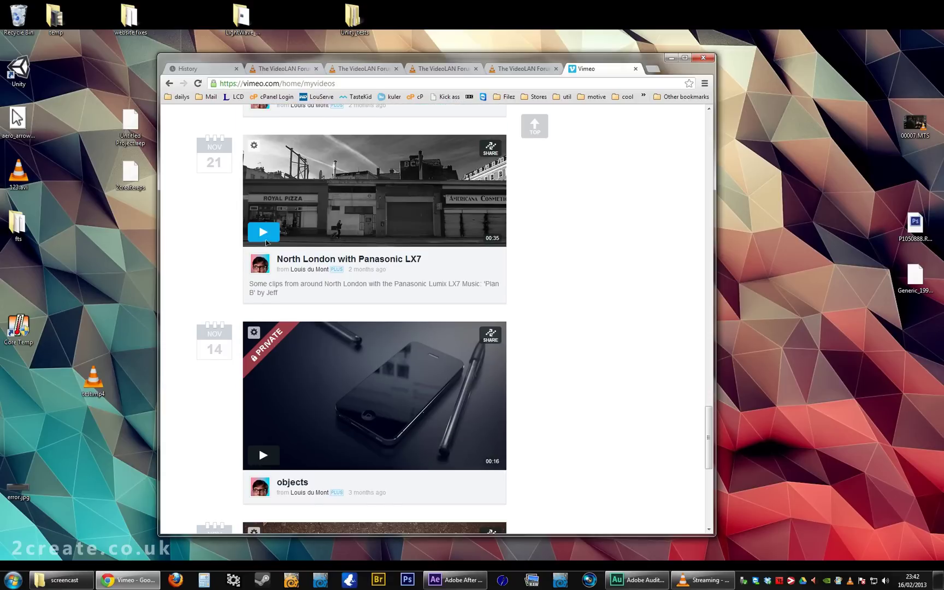
{"action": "scroll", "coordinate": [326, 312], "scroll_direction": "down", "scroll_amount": 6}
{"action": "scroll", "coordinate": [330, 311], "scroll_direction": "up", "scroll_amount": 3}
{"action": "scroll", "coordinate": [330, 312], "scroll_direction": "up", "scroll_amount": 3}
Play the North London with Panasonic LX7 video, view it in full screen, and return to the page.
{"action": "left_click", "coordinate": [262, 234]}
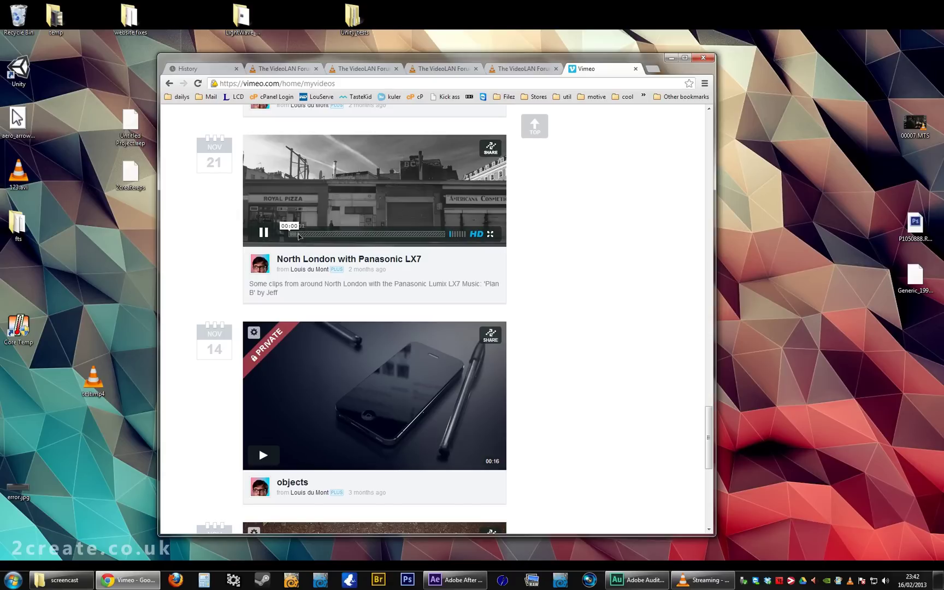
{"action": "scroll", "coordinate": [516, 268], "scroll_direction": "up", "scroll_amount": 2}
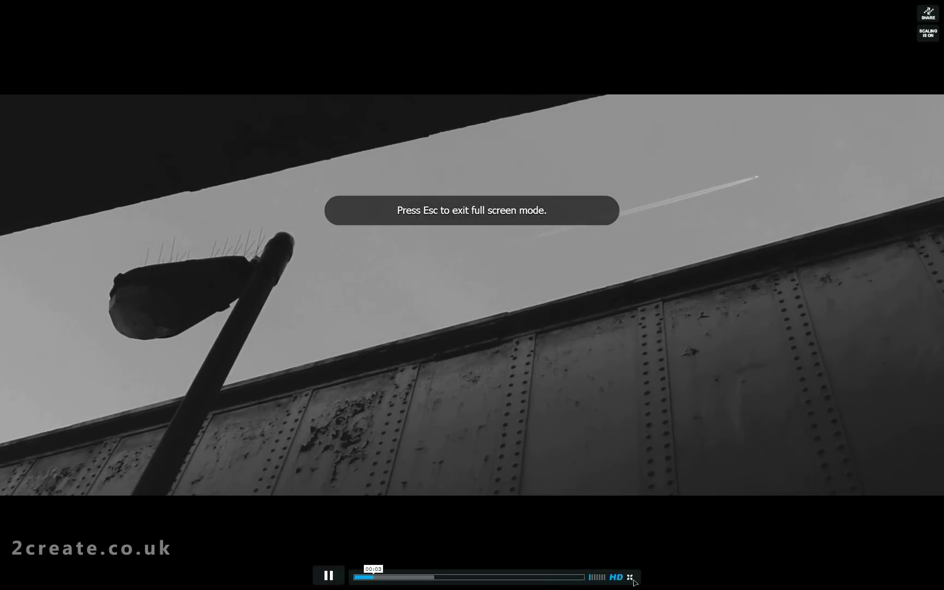
{"action": "left_click", "coordinate": [631, 578]}
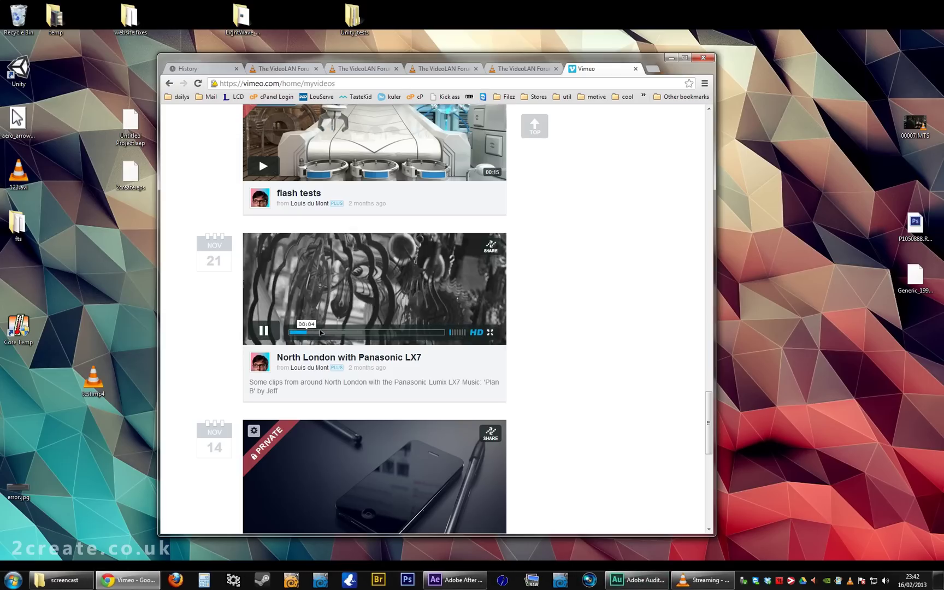
{"action": "left_click", "coordinate": [491, 333]}
{"action": "key", "text": "Escape"}
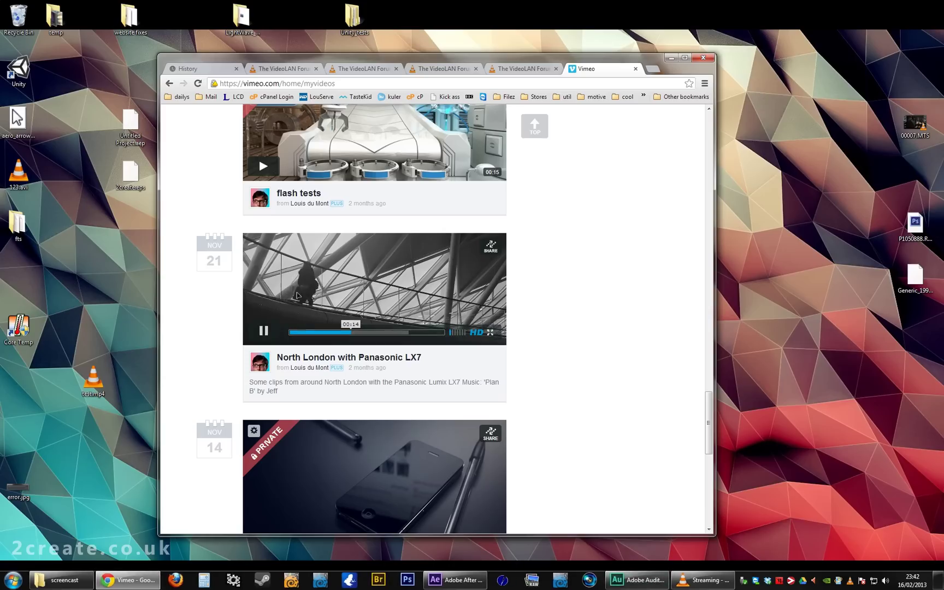
Bring up Audition to check the running audio recording, and minimize it again.
{"action": "scroll", "coordinate": [615, 314], "scroll_direction": "up", "scroll_amount": 5}
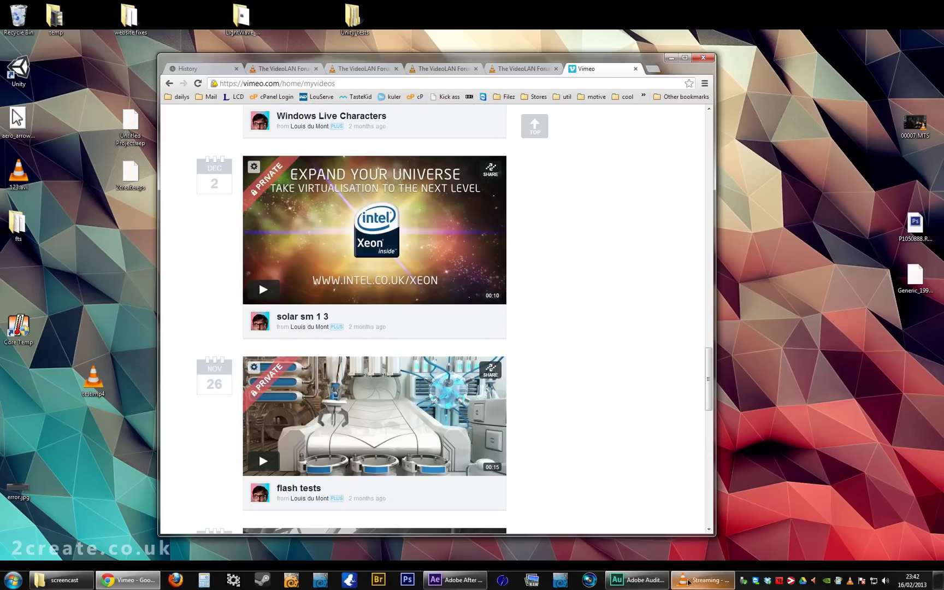
{"action": "left_click", "coordinate": [638, 580]}
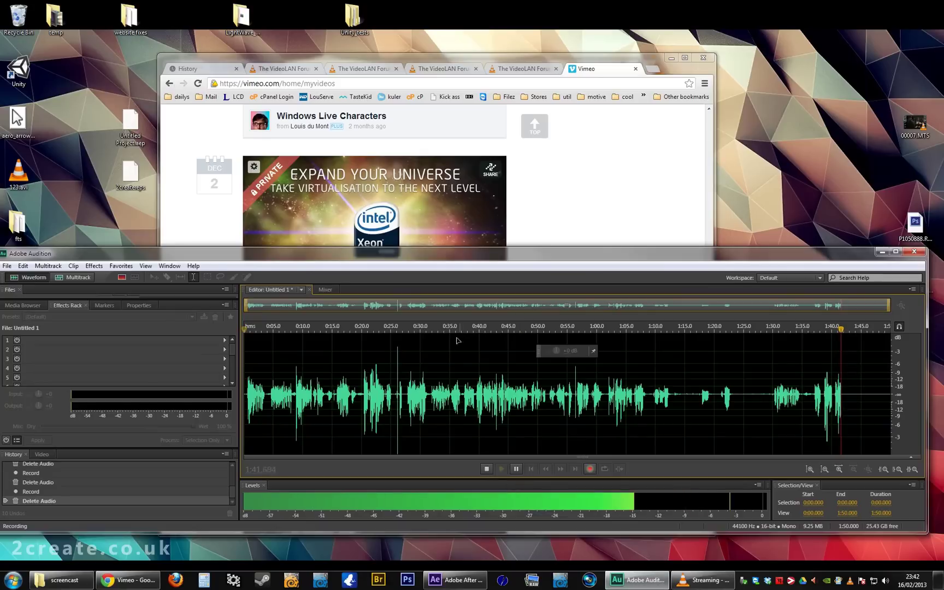
{"action": "left_click", "coordinate": [640, 580]}
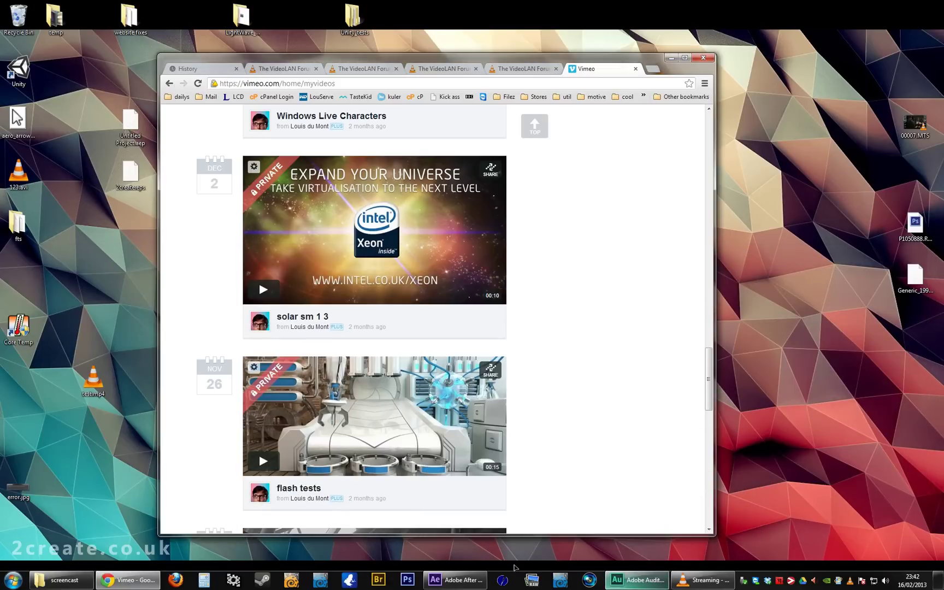
In a second VLC window, set up a capture device in Desktop mode at 30 f/s and show the additional options.
{"action": "left_click", "coordinate": [691, 582]}
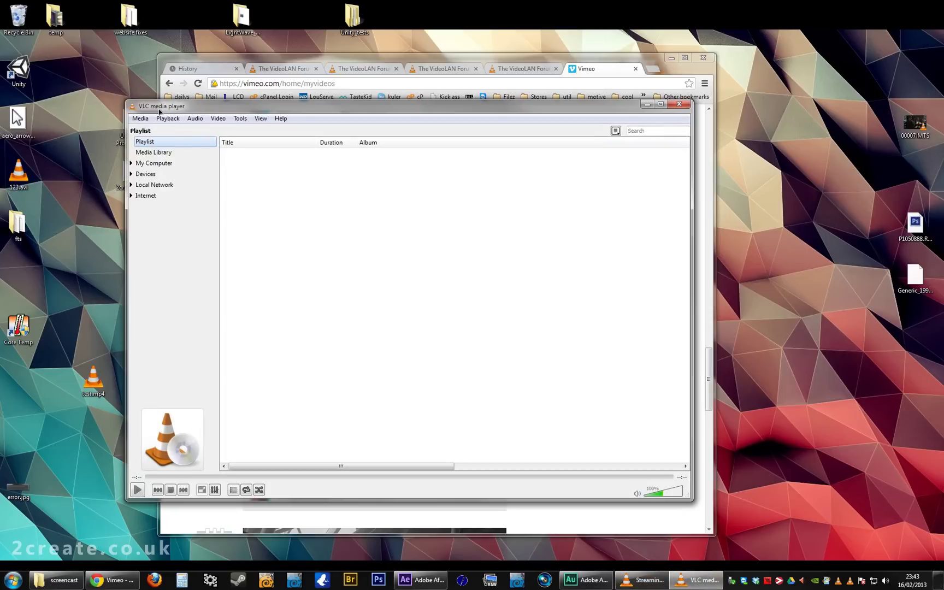
{"action": "left_click_drag", "start_coordinate": [159, 111], "coordinate": [124, 91]}
{"action": "left_click", "coordinate": [105, 100]}
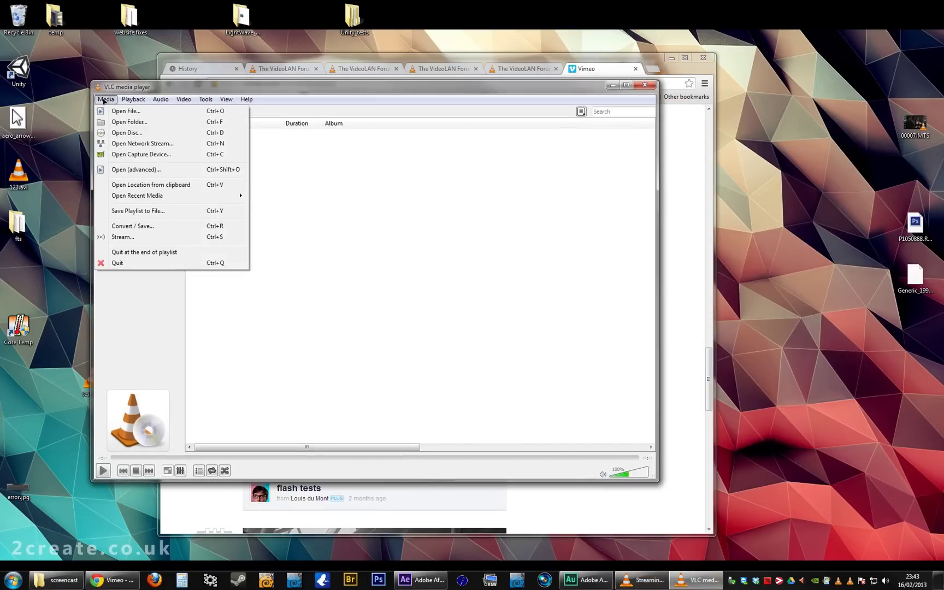
{"action": "left_click", "coordinate": [141, 155]}
{"action": "left_click", "coordinate": [398, 200]}
{"action": "left_click", "coordinate": [398, 223]}
{"action": "left_click", "coordinate": [213, 377]}
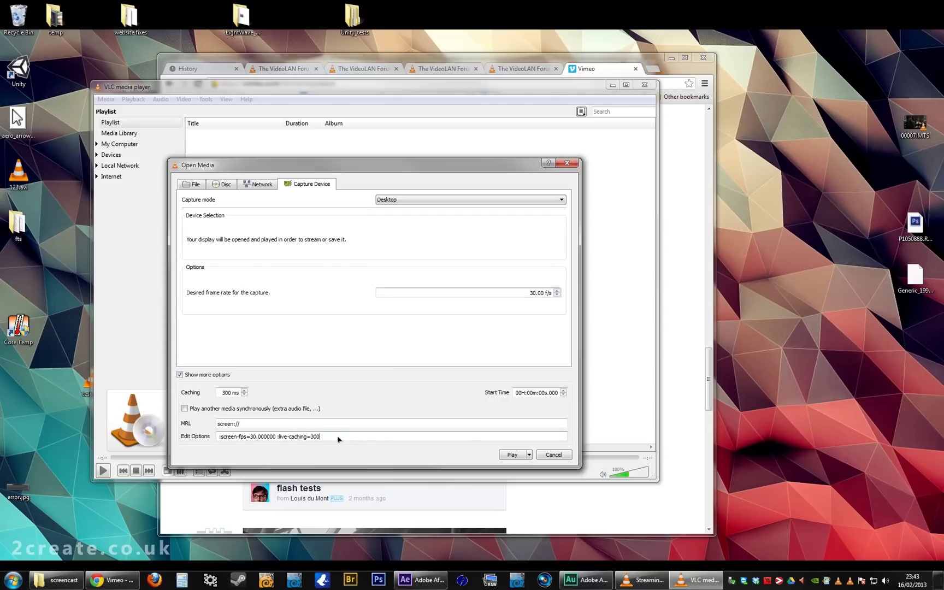
Switch to the VideoLAN forum thread in Chrome and examine the screen-mouse-image option in its code box.
{"action": "left_click", "coordinate": [506, 67]}
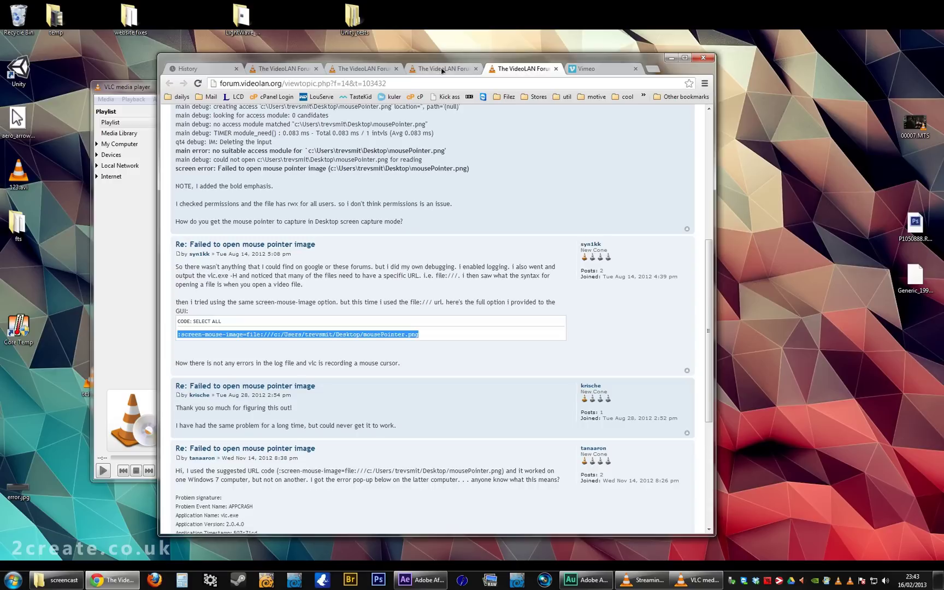
{"action": "left_click_drag", "start_coordinate": [419, 337], "coordinate": [179, 336]}
{"action": "scroll", "coordinate": [312, 243], "scroll_direction": "up", "scroll_amount": 5}
{"action": "scroll", "coordinate": [300, 192], "scroll_direction": "down", "scroll_amount": 5}
{"action": "left_click", "coordinate": [253, 338]}
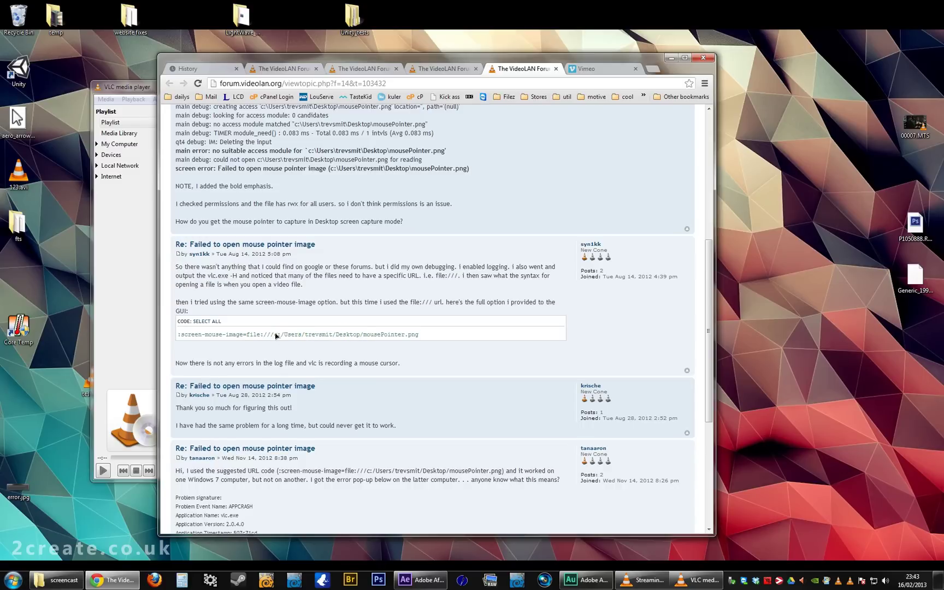
Copy the screen-mouse-image option from the forum's code box and append it to the edit options of VLC's desktop capture.
{"action": "left_click_drag", "start_coordinate": [429, 338], "coordinate": [179, 334]}
{"action": "key", "text": "ctrl+c"}
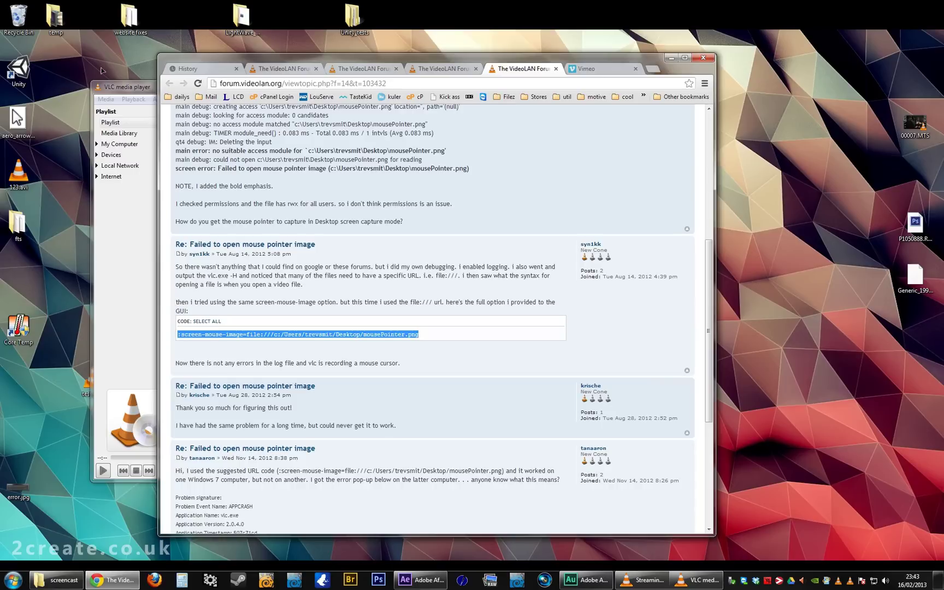
{"action": "left_click", "coordinate": [131, 120]}
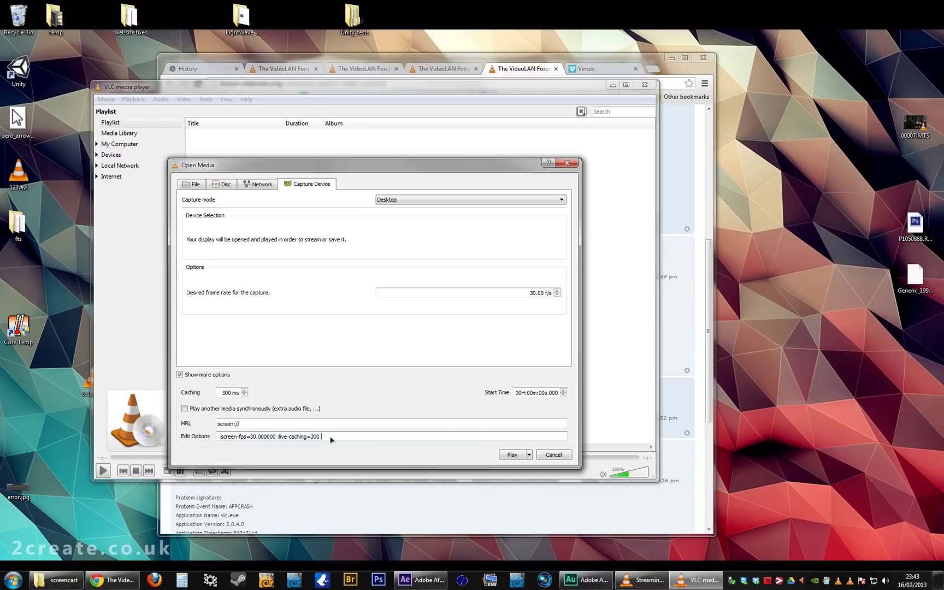
{"action": "key", "text": "ctrl+v"}
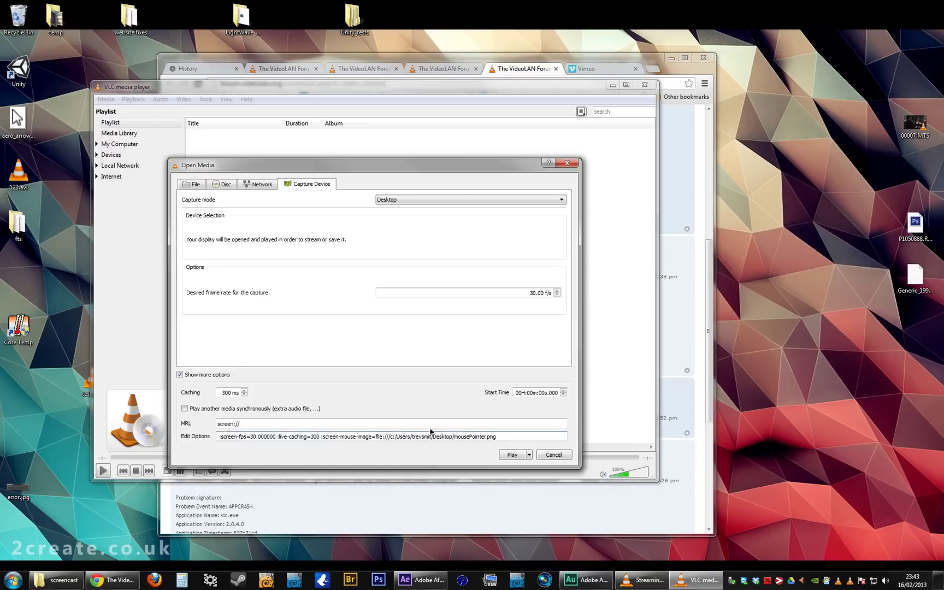
{"action": "key", "text": "BackSpace"}
Bring up the screencast folder, open the properties of aero_arrow.png, and copy its location.
{"action": "key", "text": "alt+Tab"}
{"action": "left_click_drag", "start_coordinate": [813, 158], "coordinate": [638, 155]}
{"action": "right_click", "coordinate": [681, 214]}
{"action": "left_click", "coordinate": [659, 457]}
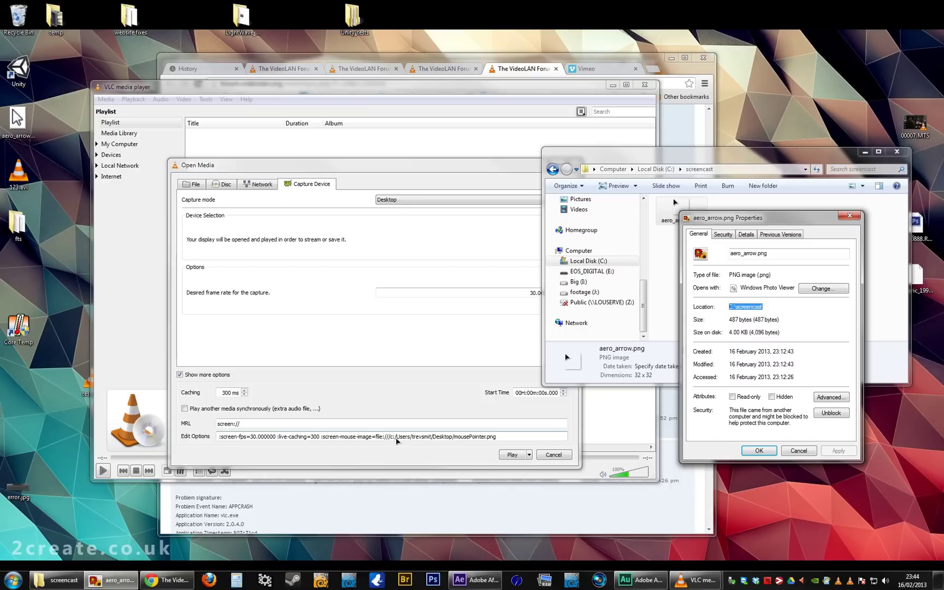
In the screen-mouse-image option, replace the folder path with C:/screencast and the file name with aero_arrow.png.
{"action": "left_click", "coordinate": [390, 437]}
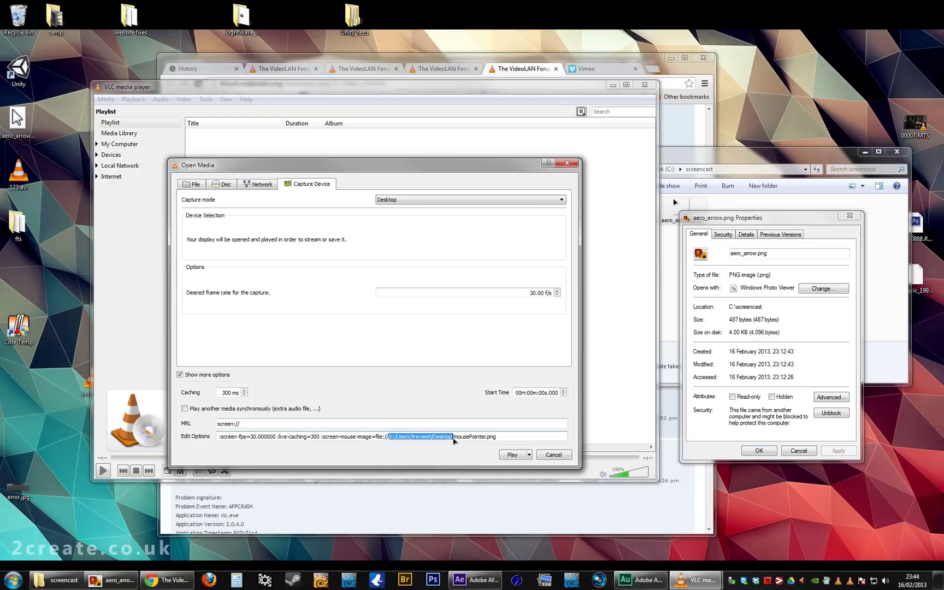
{"action": "type", "text": "C:\\screencast"}
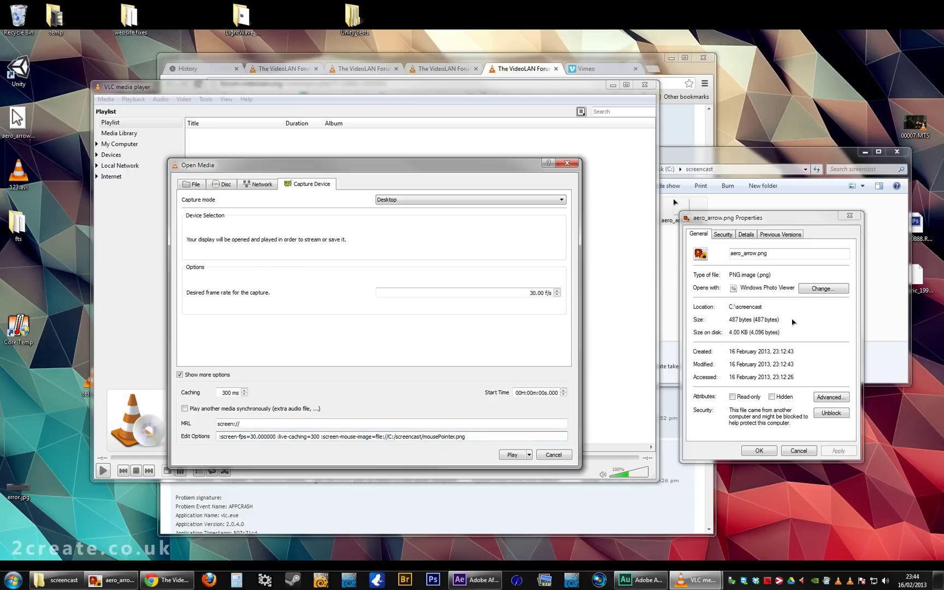
{"action": "left_click", "coordinate": [785, 254]}
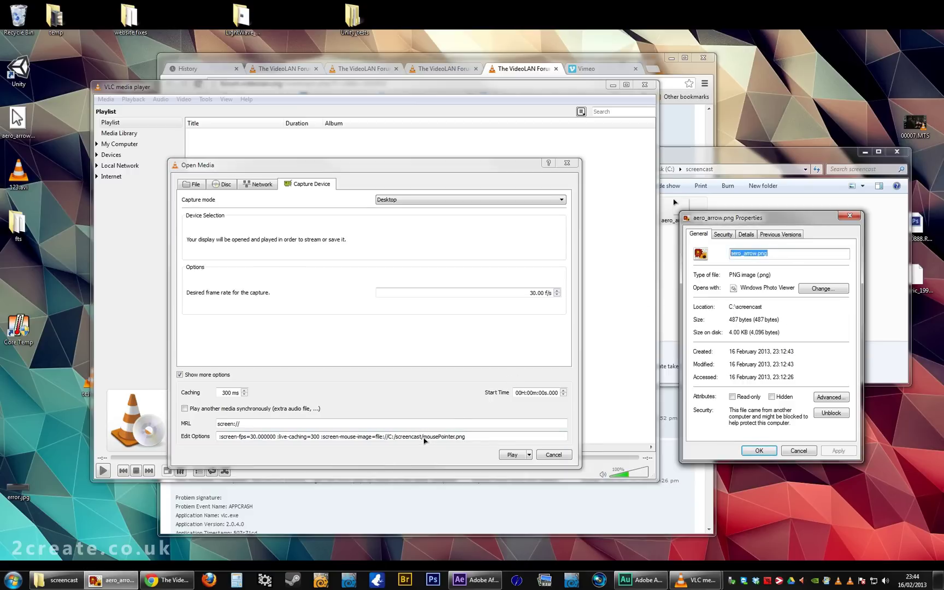
{"action": "left_click_drag", "start_coordinate": [424, 437], "coordinate": [486, 442]}
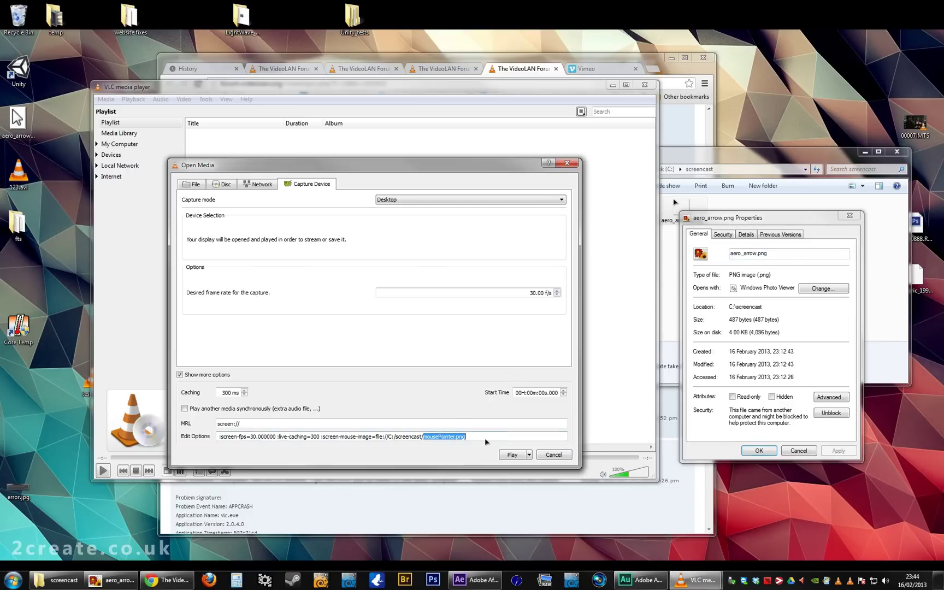
Choose to convert the capture and set its destination file to test.avi in the Videos library.
{"action": "left_click", "coordinate": [530, 455]}
{"action": "left_click", "coordinate": [534, 499]}
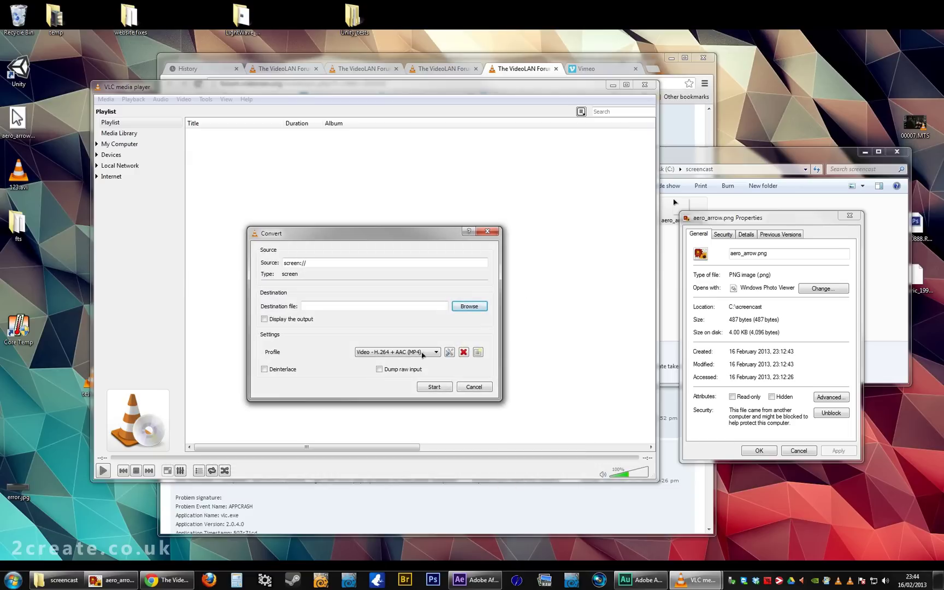
{"action": "left_click", "coordinate": [464, 308]}
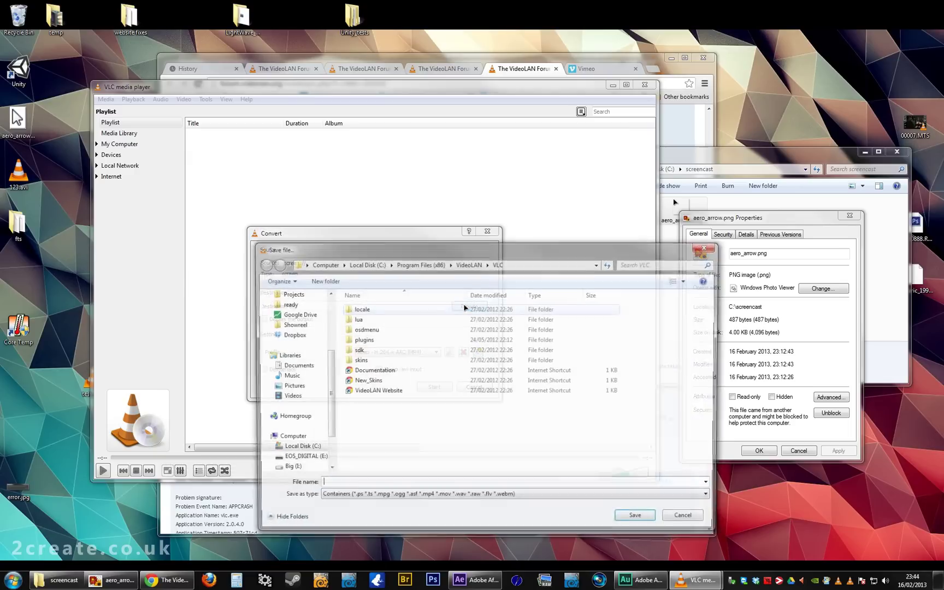
{"action": "left_click", "coordinate": [276, 397]}
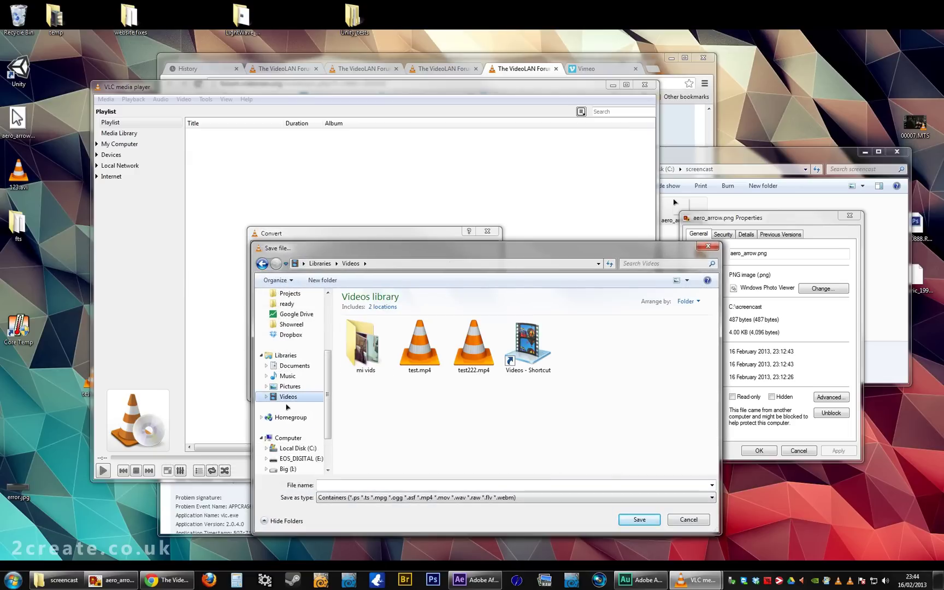
{"action": "left_click", "coordinate": [347, 485]}
{"action": "type", "text": "test.avui"}
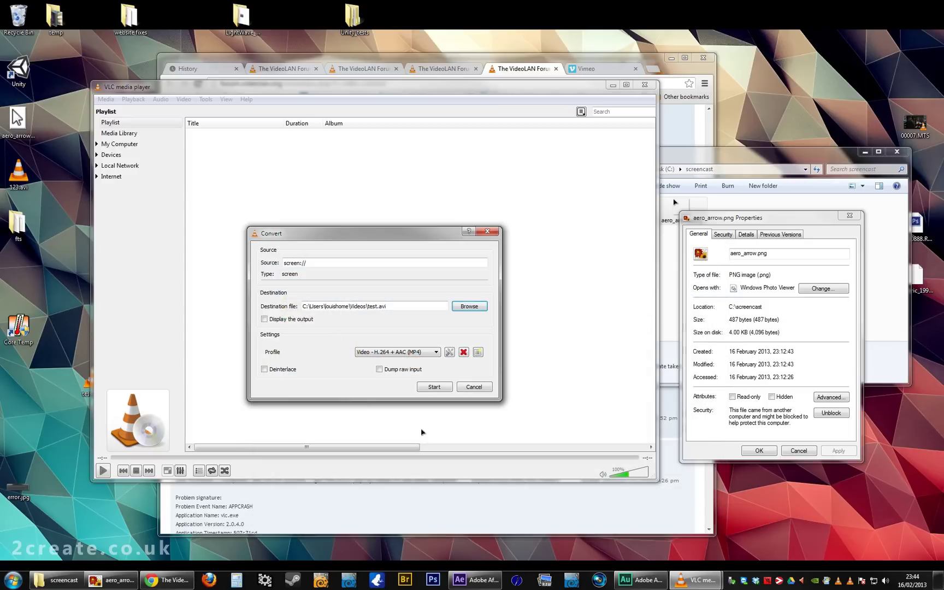
Check the H.264 + AAC profile's encapsulation, video codec and audio codec settings, save the profile, and move the Convert dialog aside.
{"action": "left_click", "coordinate": [450, 352]}
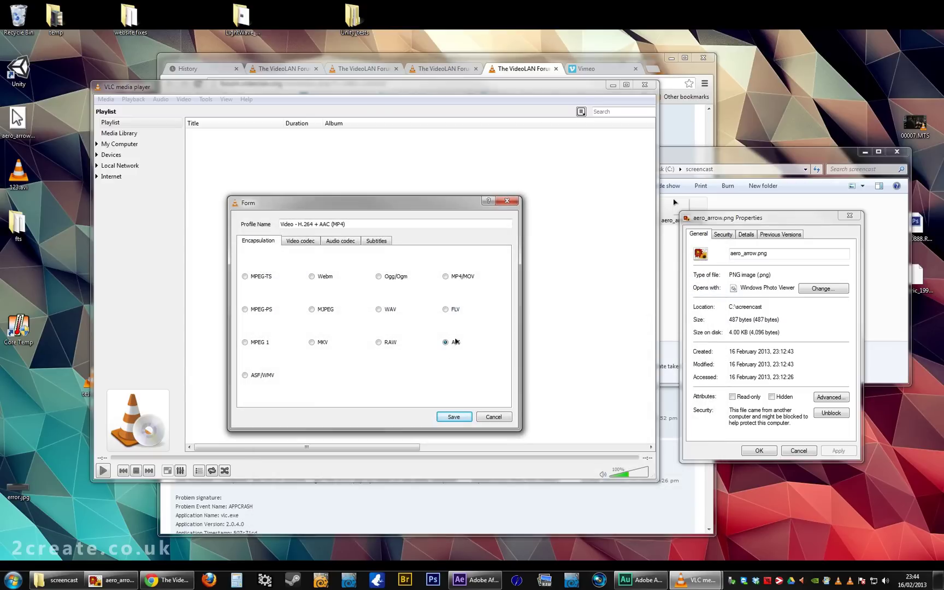
{"action": "left_click", "coordinate": [312, 245]}
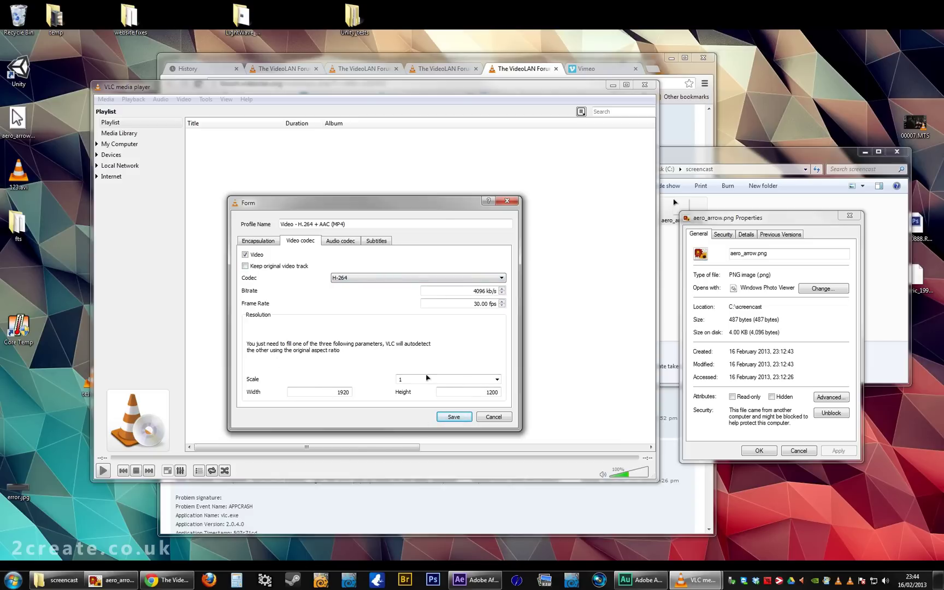
{"action": "left_click", "coordinate": [335, 243]}
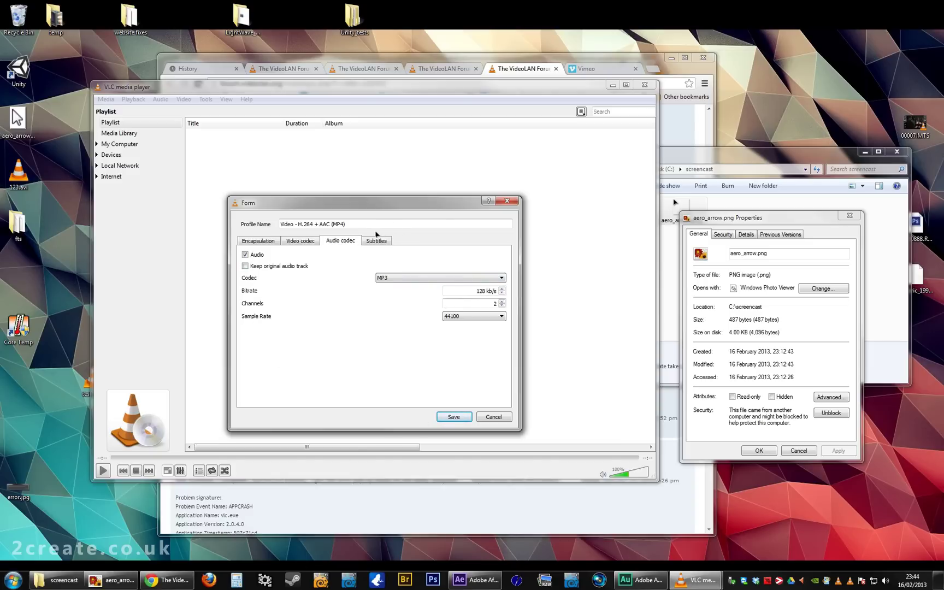
{"action": "left_click", "coordinate": [311, 244]}
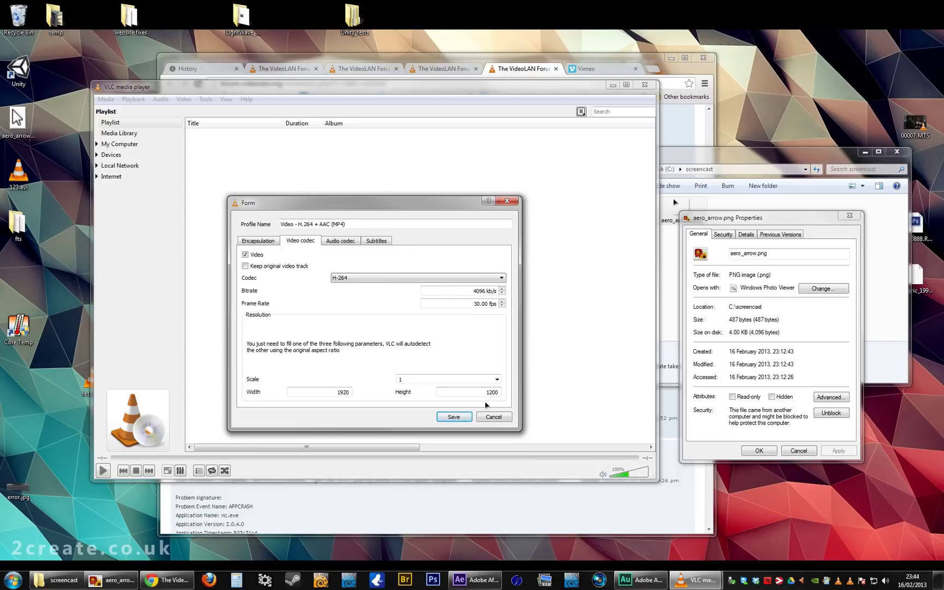
{"action": "left_click", "coordinate": [463, 419]}
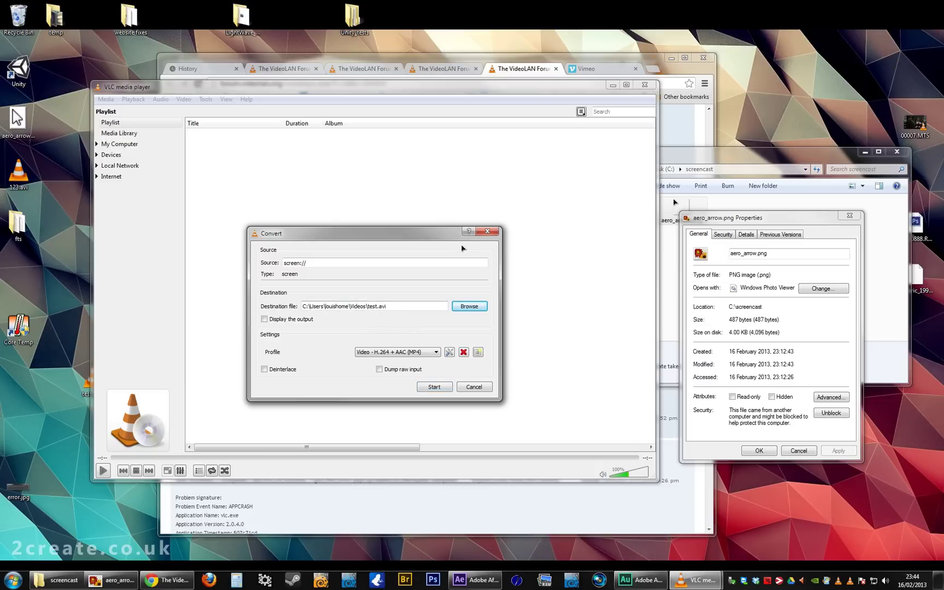
{"action": "left_click_drag", "start_coordinate": [433, 238], "coordinate": [364, 204]}
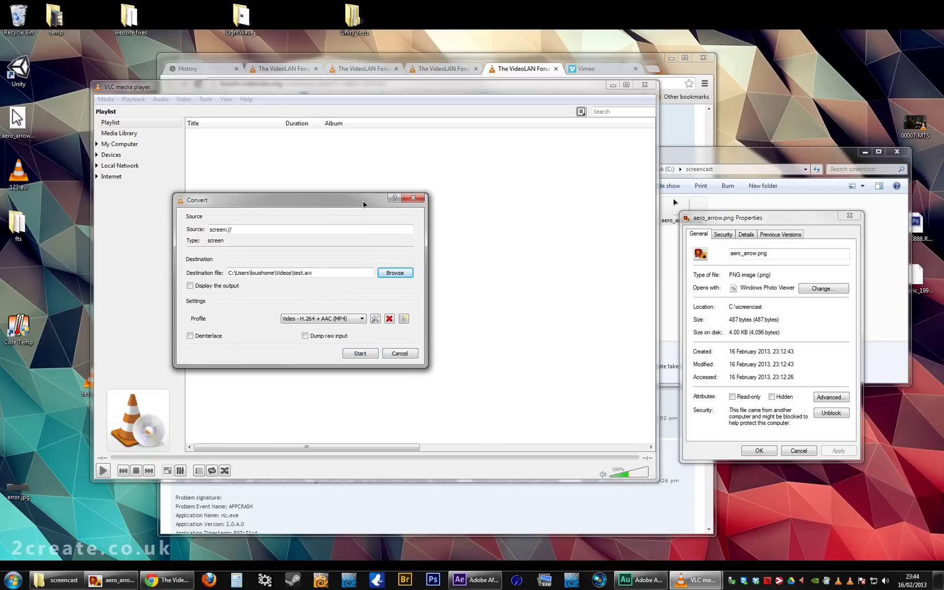
{"action": "left_click", "coordinate": [475, 581]}
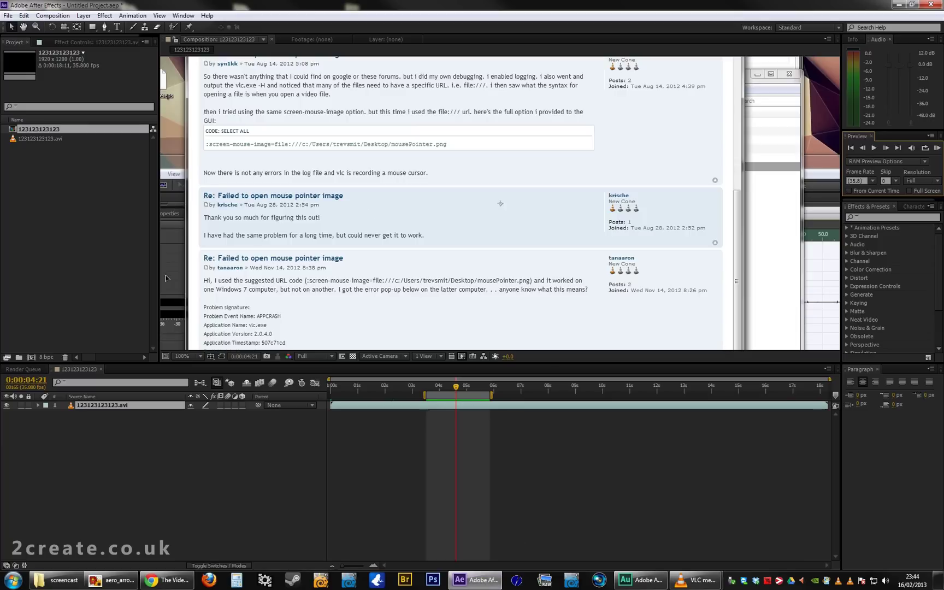
{"action": "key", "text": "comma"}
{"action": "key", "text": "comma"}
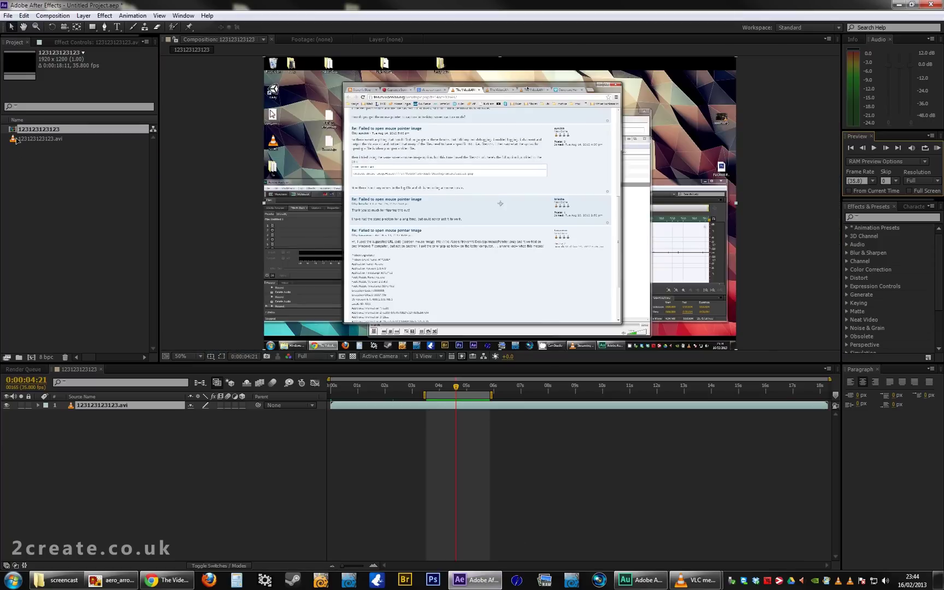
{"action": "scroll", "coordinate": [436, 262], "scroll_direction": "up", "scroll_amount": 2}
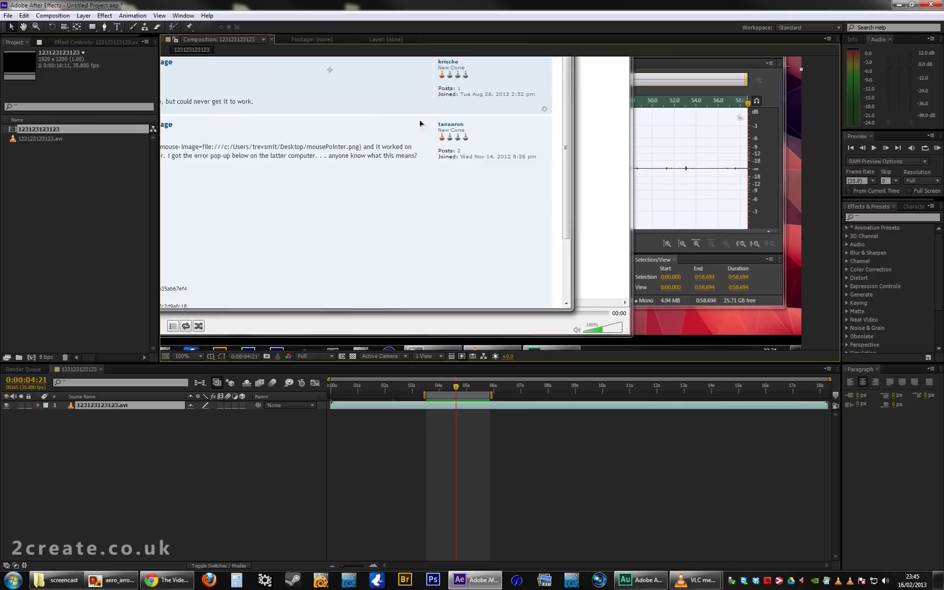
Move the current time to 0:00:05:16 and examine the recorded forum page and mouse pointer at 100% magnification.
{"action": "left_click_drag", "start_coordinate": [437, 396], "coordinate": [479, 386]}
{"action": "key", "text": "comma"}
{"action": "key", "text": "comma"}
{"action": "key", "text": "comma"}
{"action": "key", "text": "comma"}
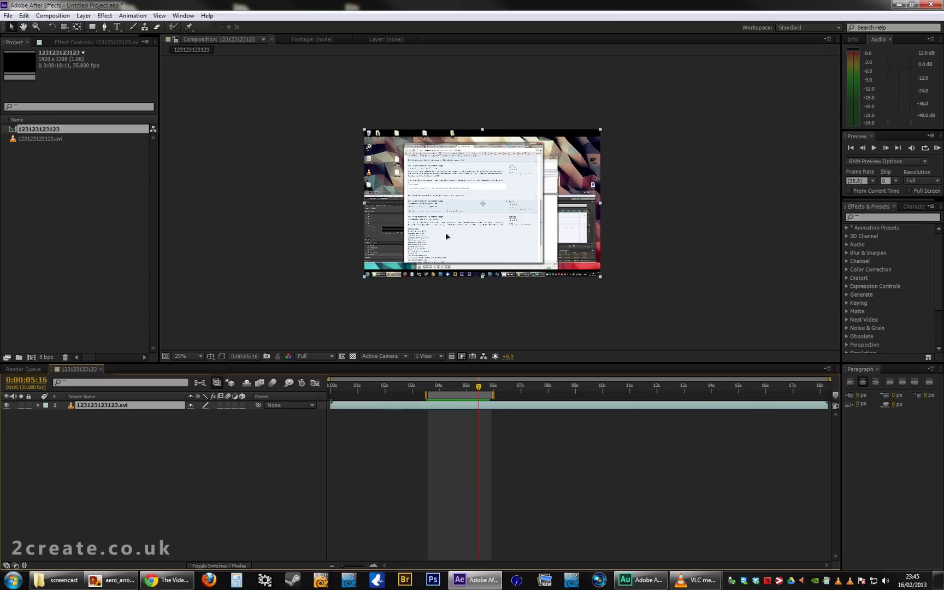
{"action": "key", "text": "period"}
{"action": "key", "text": "period"}
{"action": "key", "text": "period"}
{"action": "key", "text": "period"}
{"action": "left_click_drag", "start_coordinate": [445, 241], "coordinate": [484, 275]}
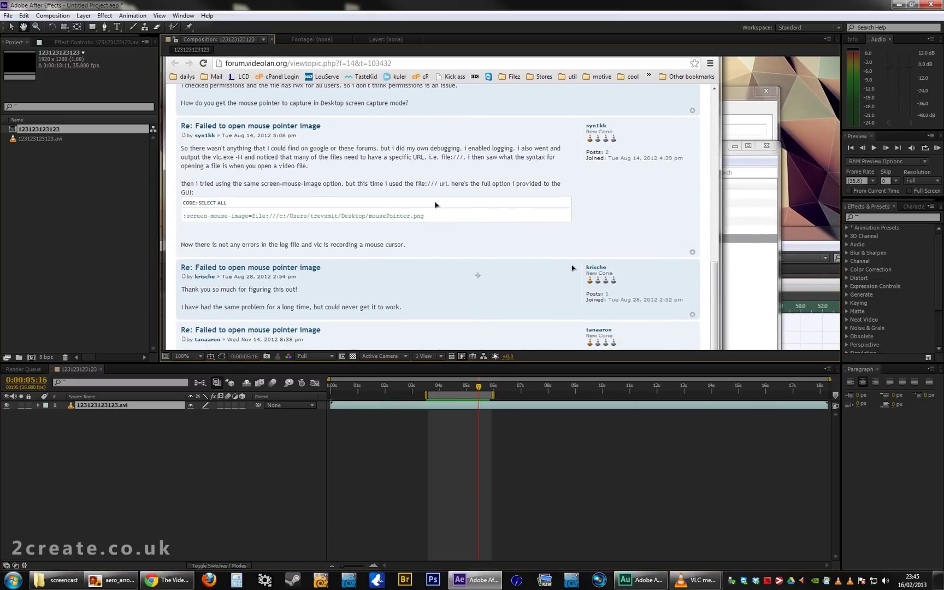
{"action": "left_click_drag", "start_coordinate": [436, 204], "coordinate": [493, 247]}
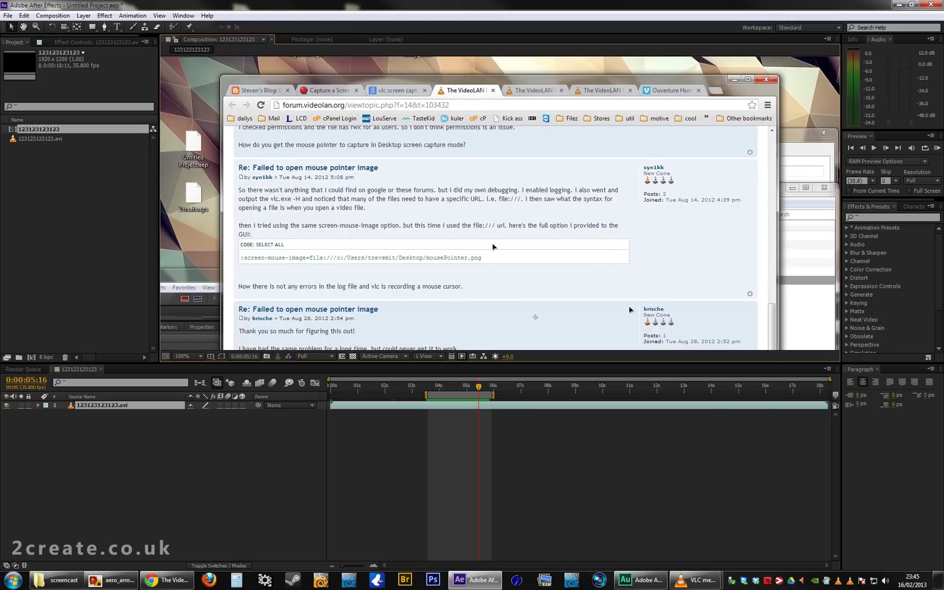
Close After Effects without saving the project, and reposition the aero_arrow.png Properties window.
{"action": "left_click", "coordinate": [931, 5]}
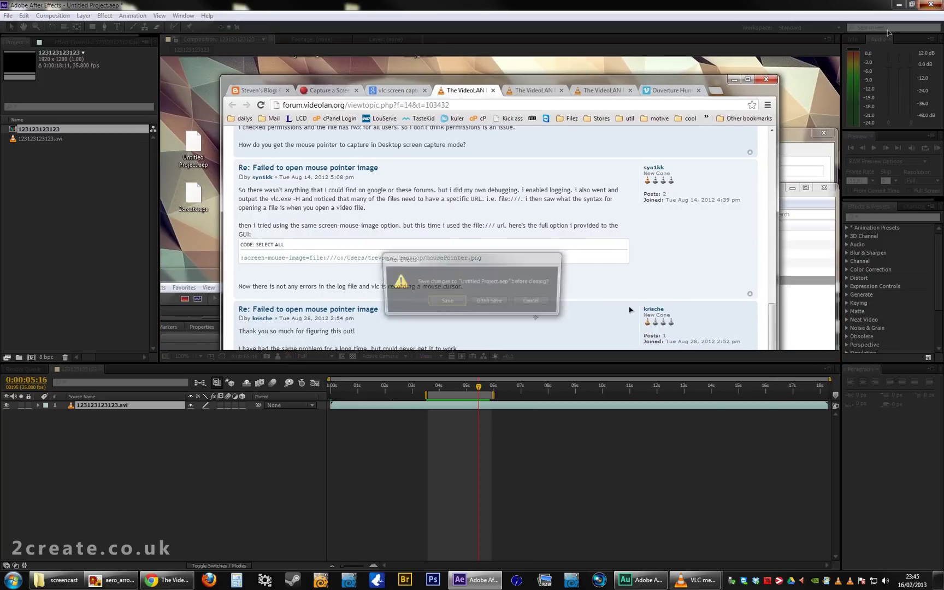
{"action": "left_click", "coordinate": [489, 300]}
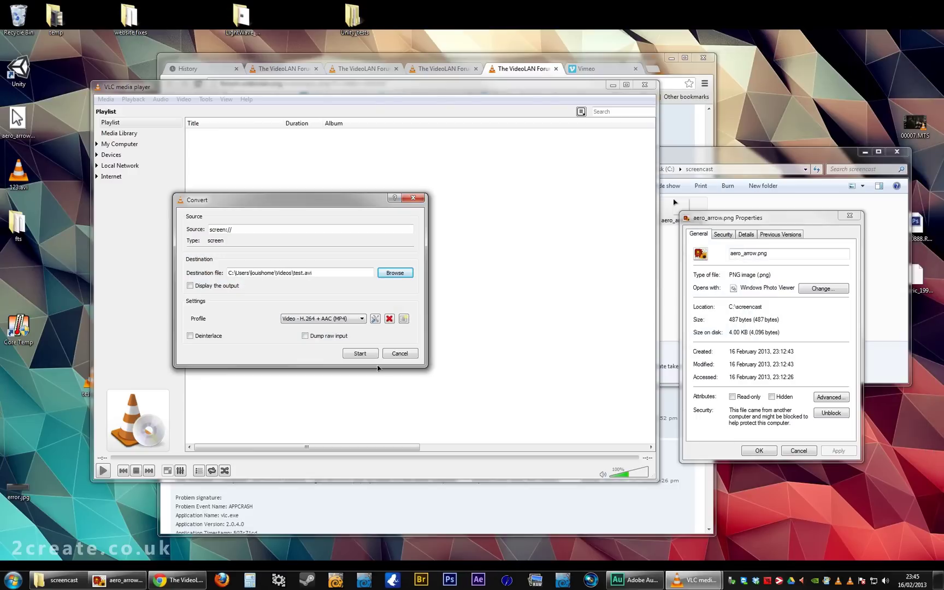
{"action": "left_click_drag", "start_coordinate": [768, 222], "coordinate": [749, 183]}
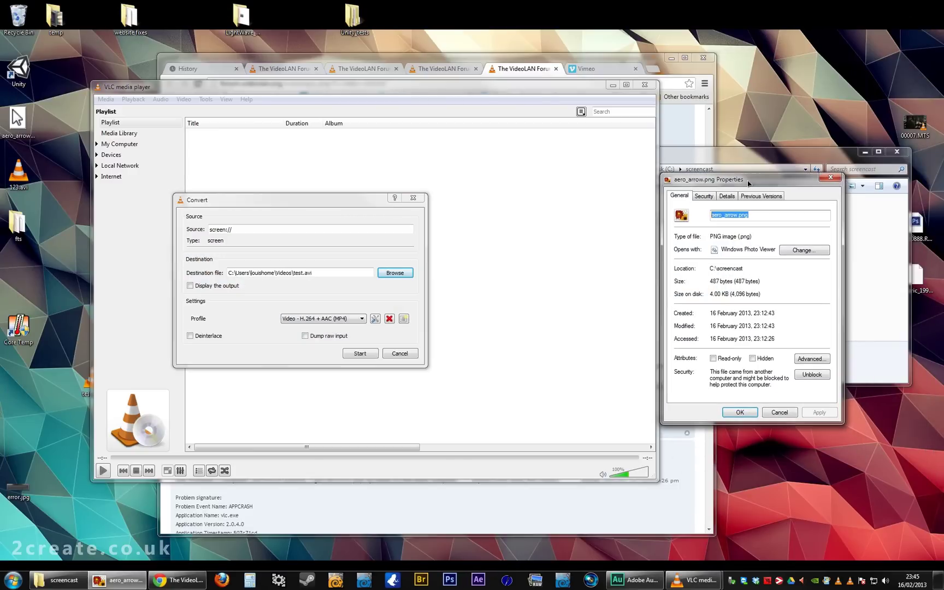